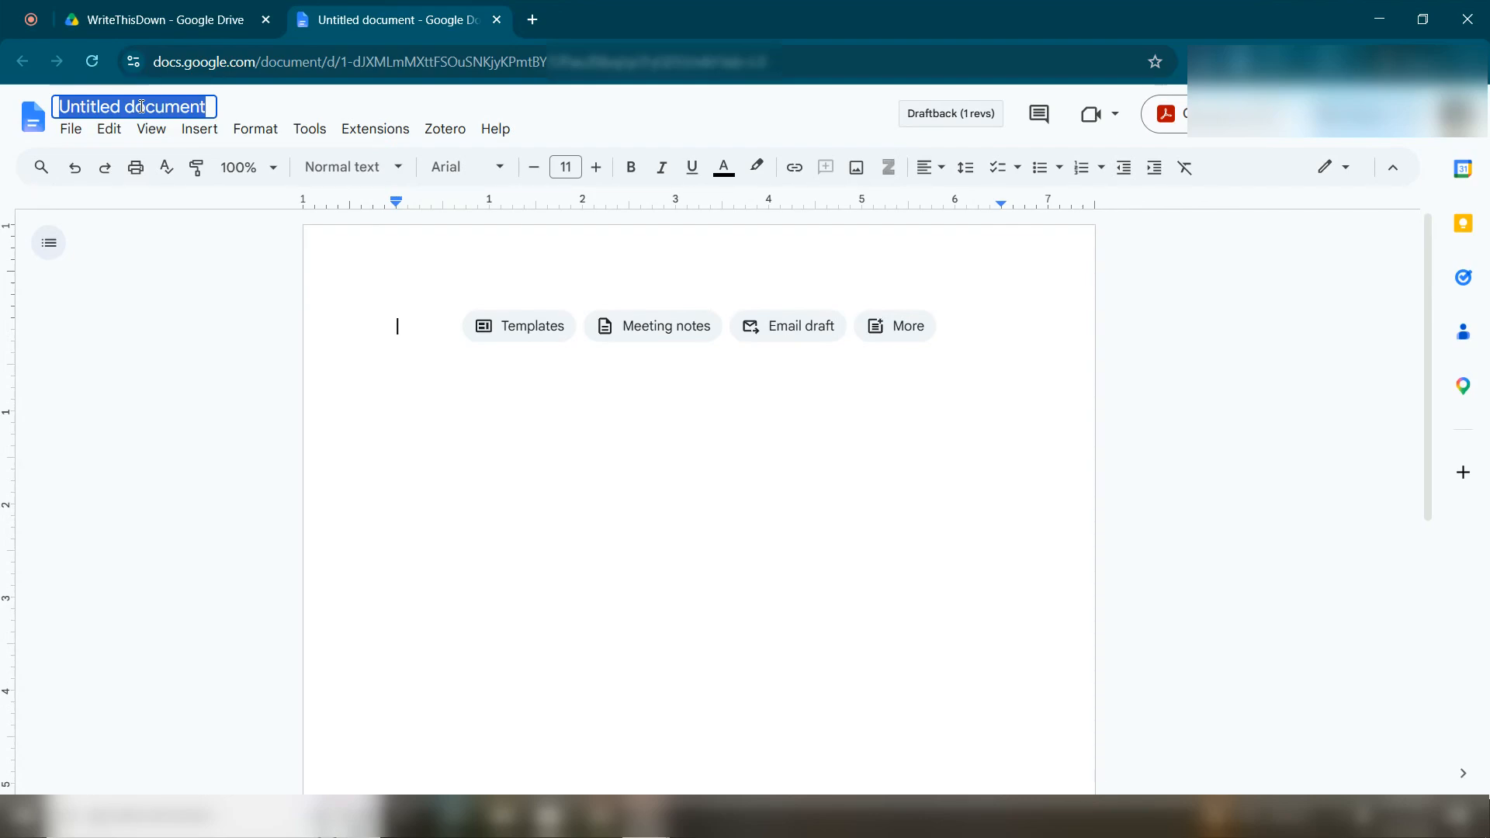
# Rename the untitled document as "MLA Format Template"
pyautogui.write('ML')
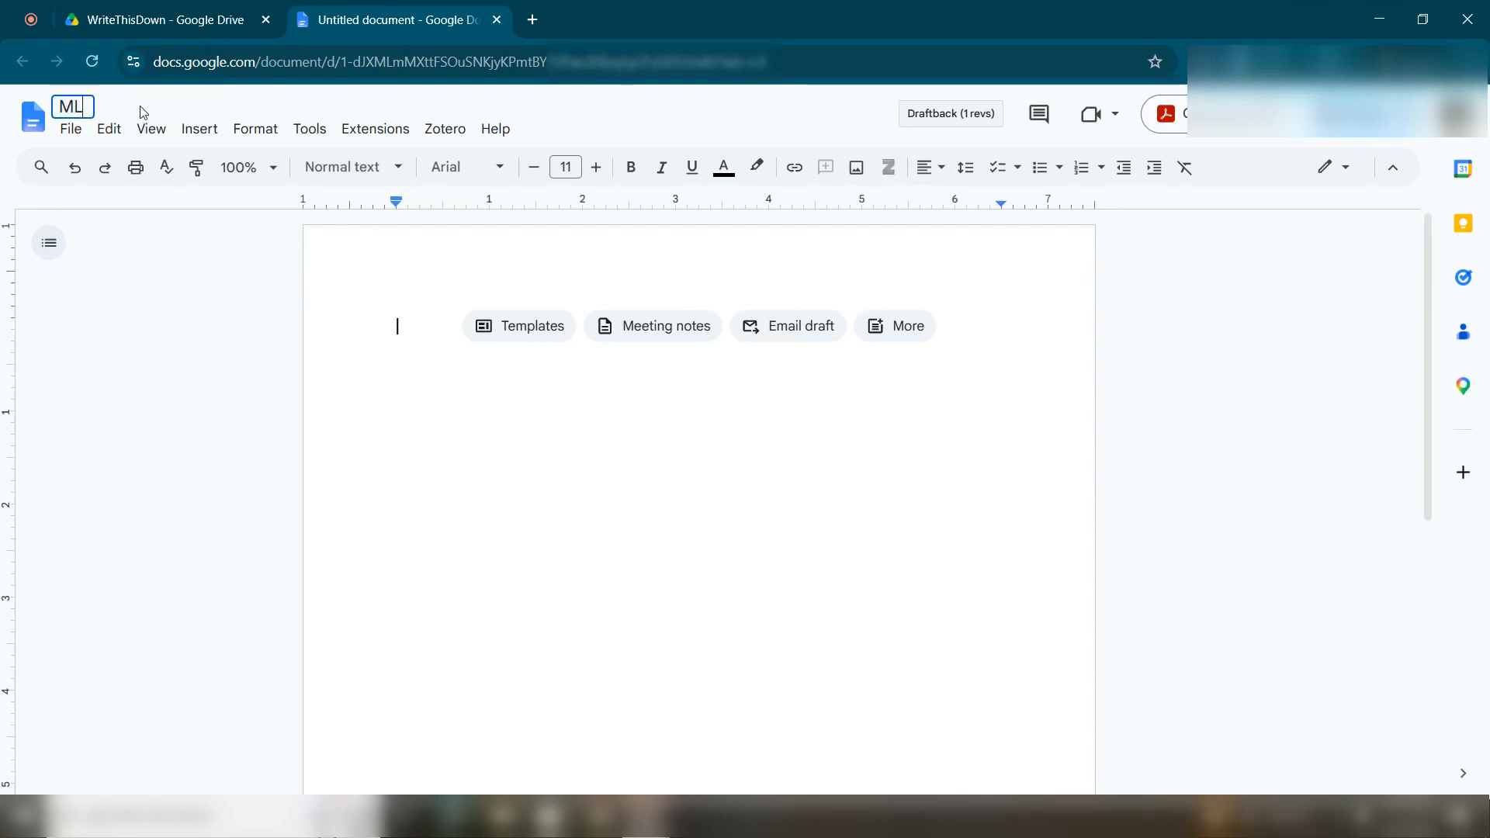
pyautogui.write('A Works')
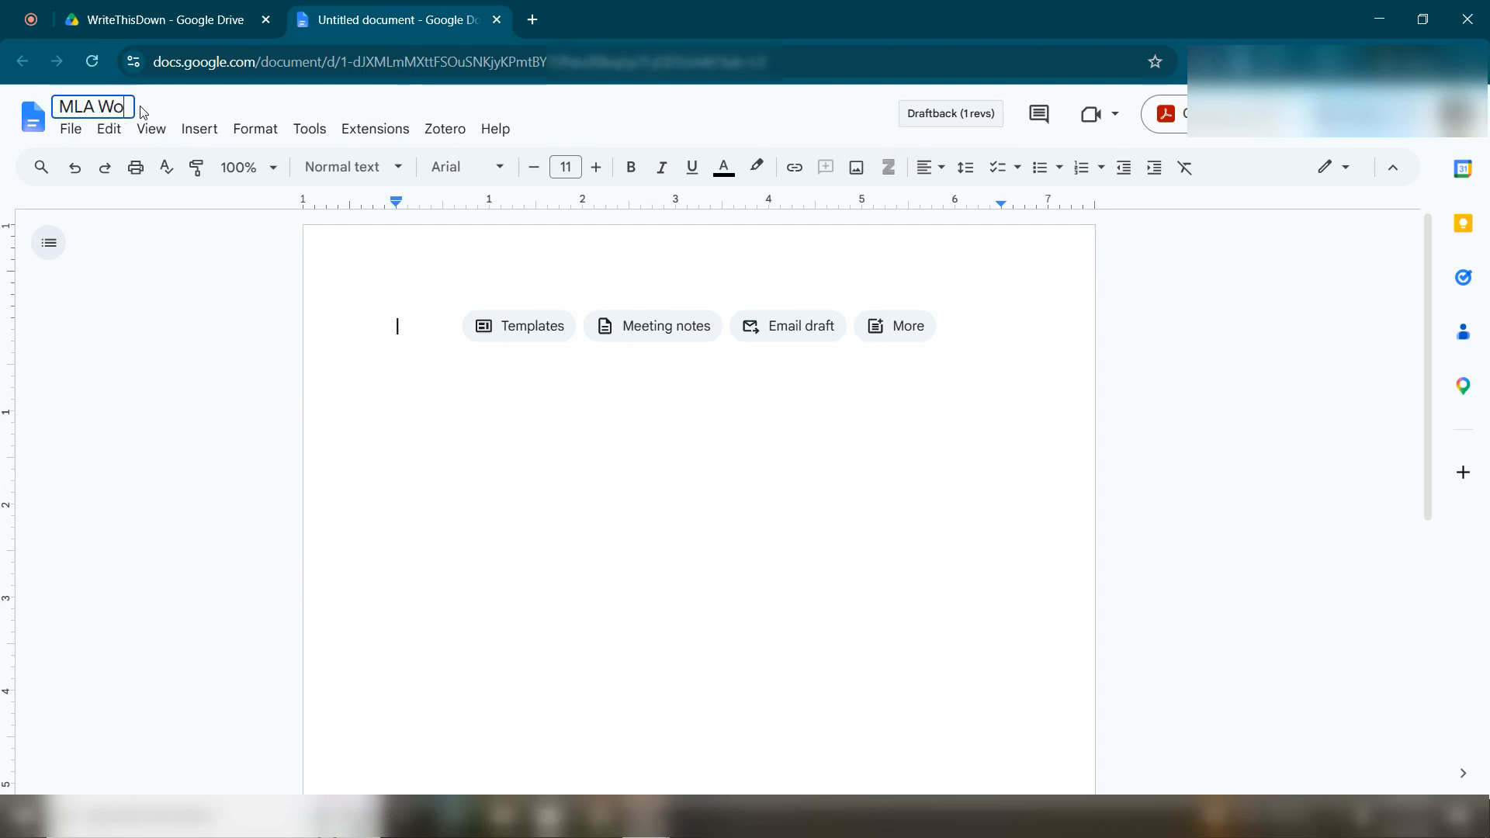
pyautogui.press('BackSpace')
pyautogui.press('BackSpace')
pyautogui.press('BackSpace')
pyautogui.press('BackSpace')
pyautogui.press('BackSpace')
pyautogui.write('Format Template')
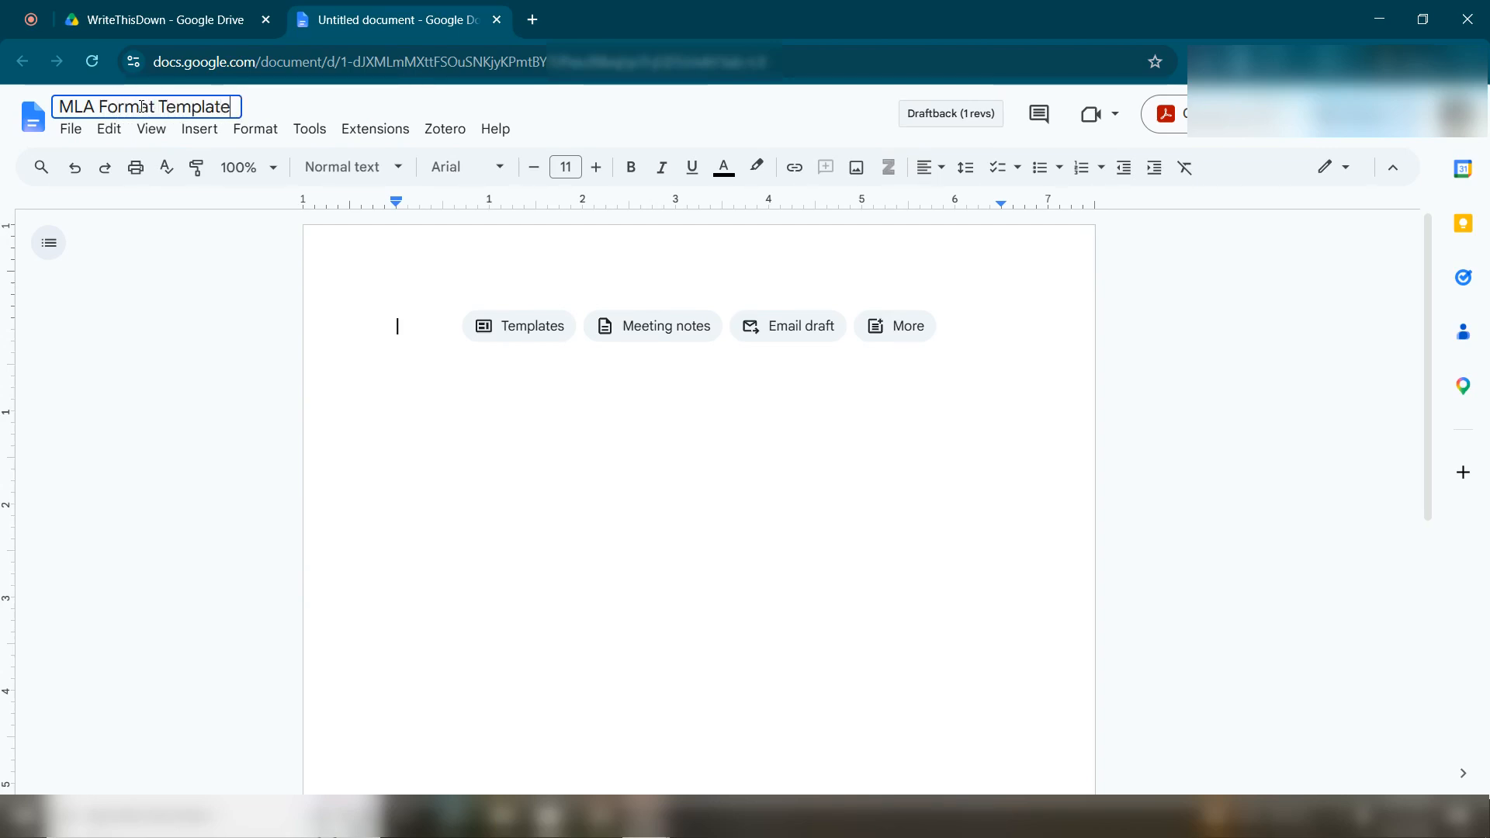
pyautogui.press('Return')
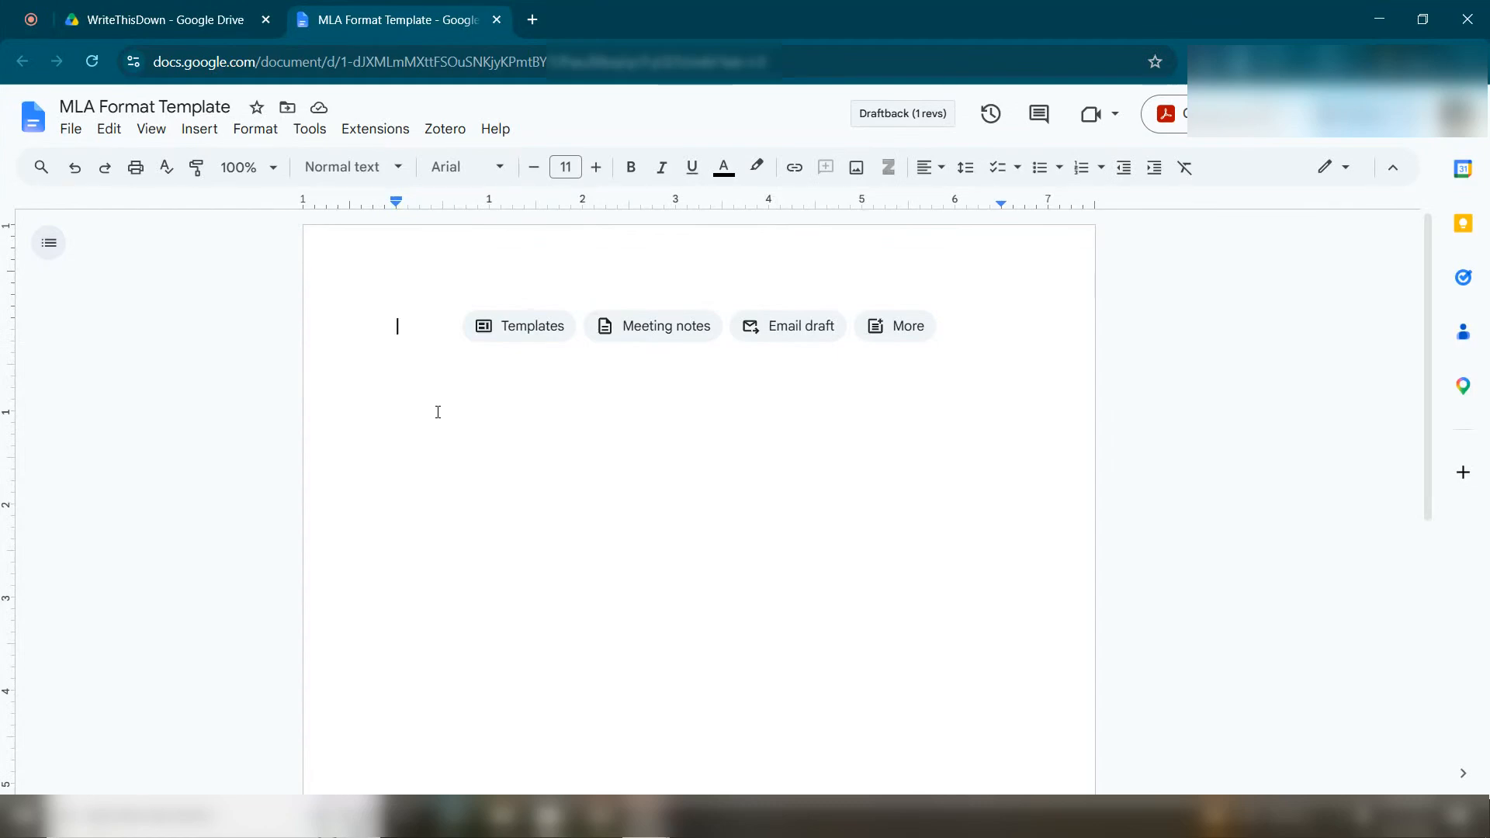
# Confirm 1-inch margins on all four sides in the whole document's page setup
pyautogui.click(70, 134)
pyautogui.click(180, 692)
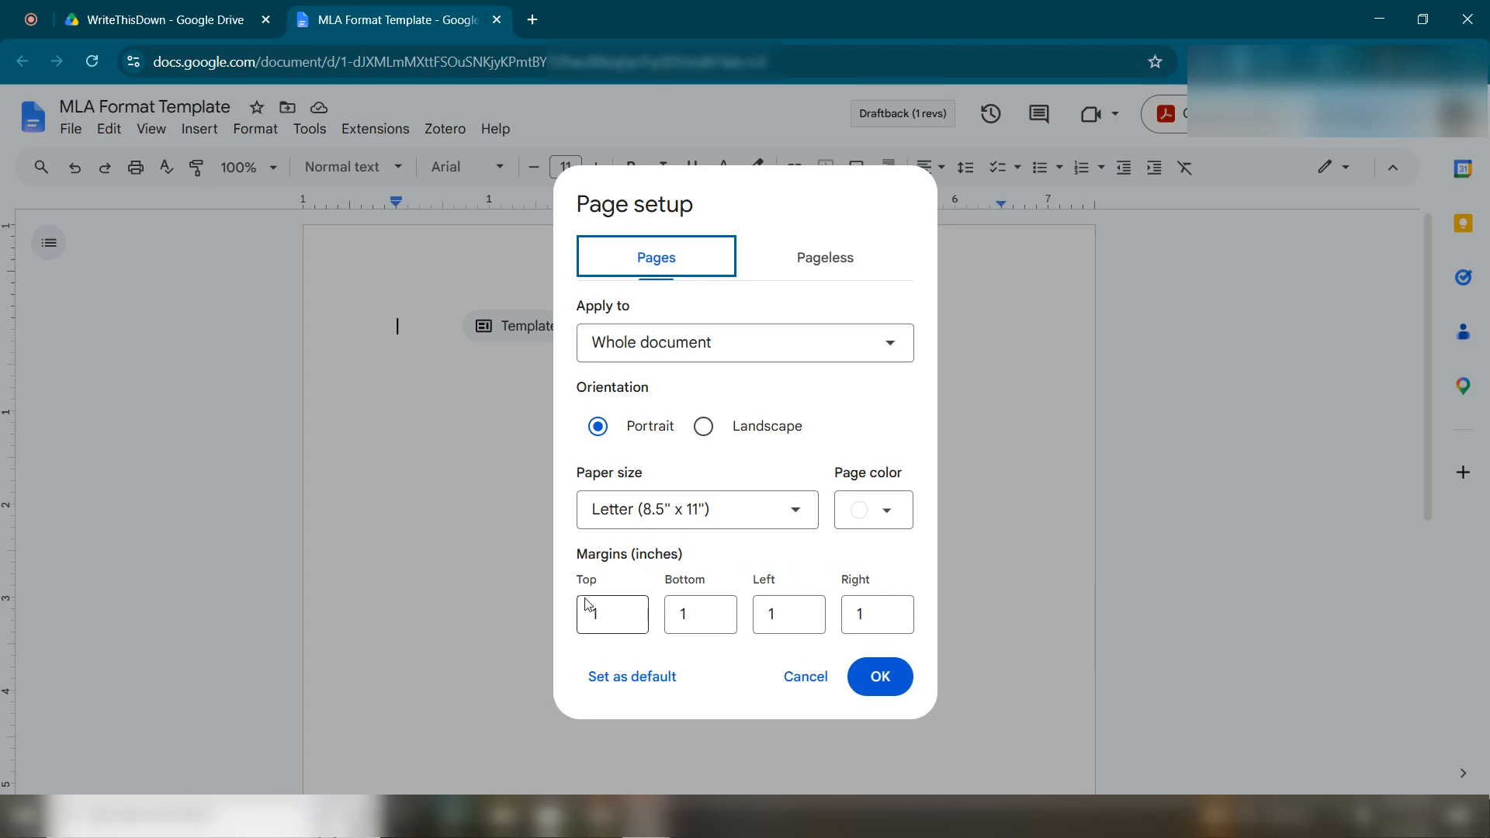
pyautogui.click(880, 677)
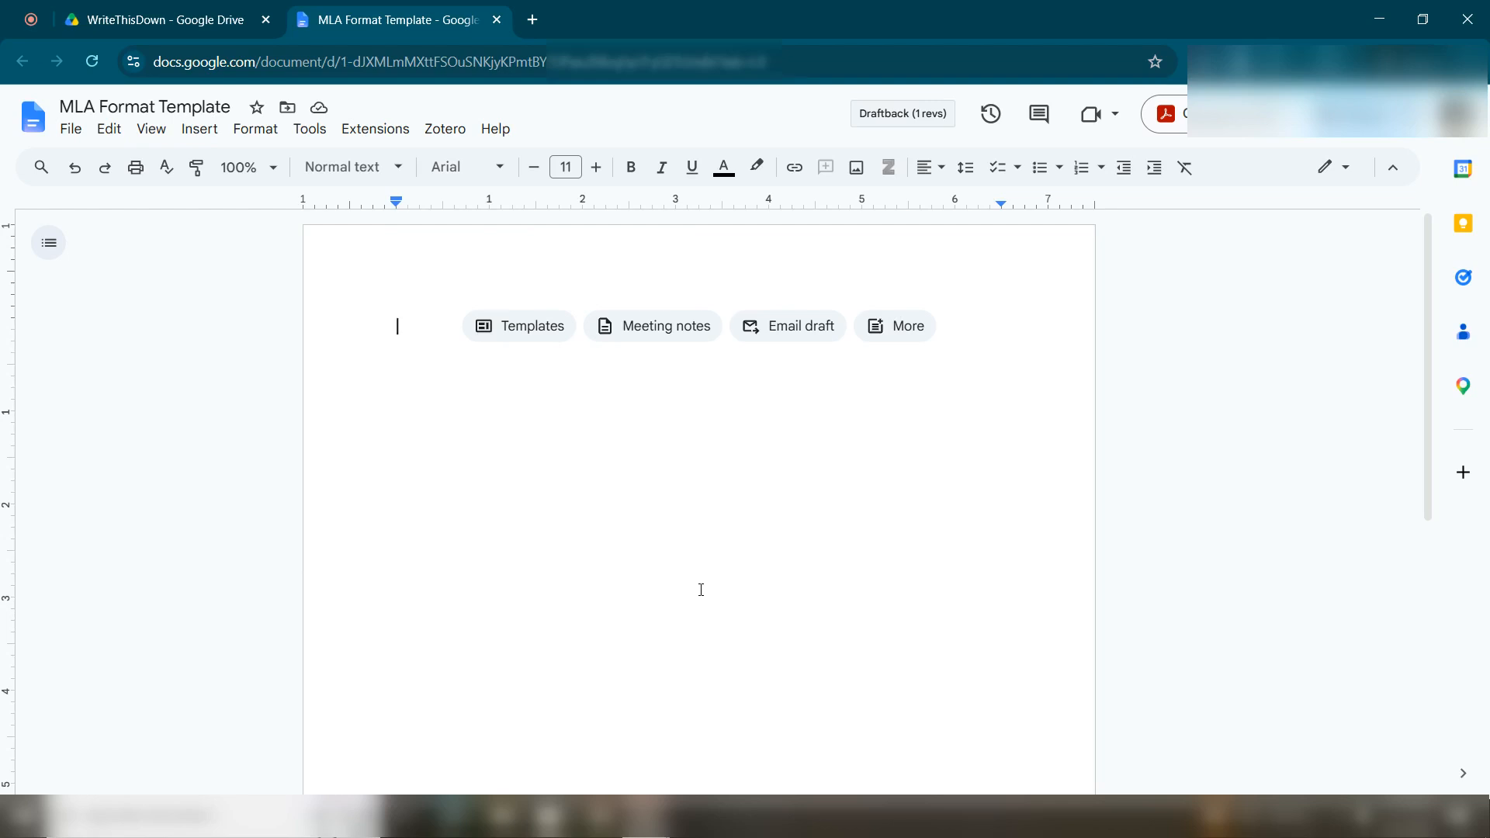
# Set the document text to Times New Roman at font size 12
pyautogui.click(497, 169)
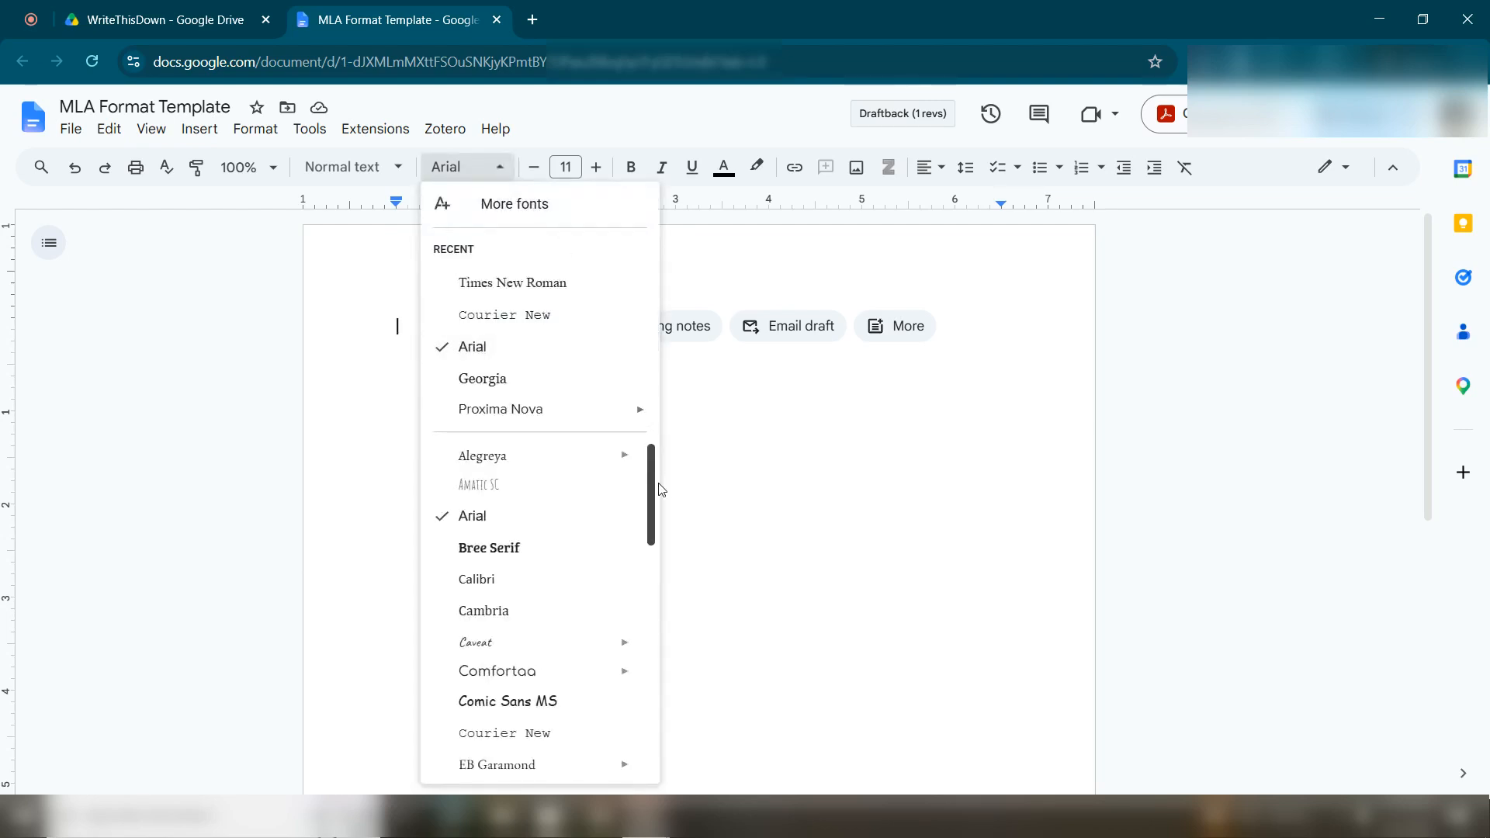
pyautogui.moveTo(657, 495); pyautogui.dragTo(658, 741)
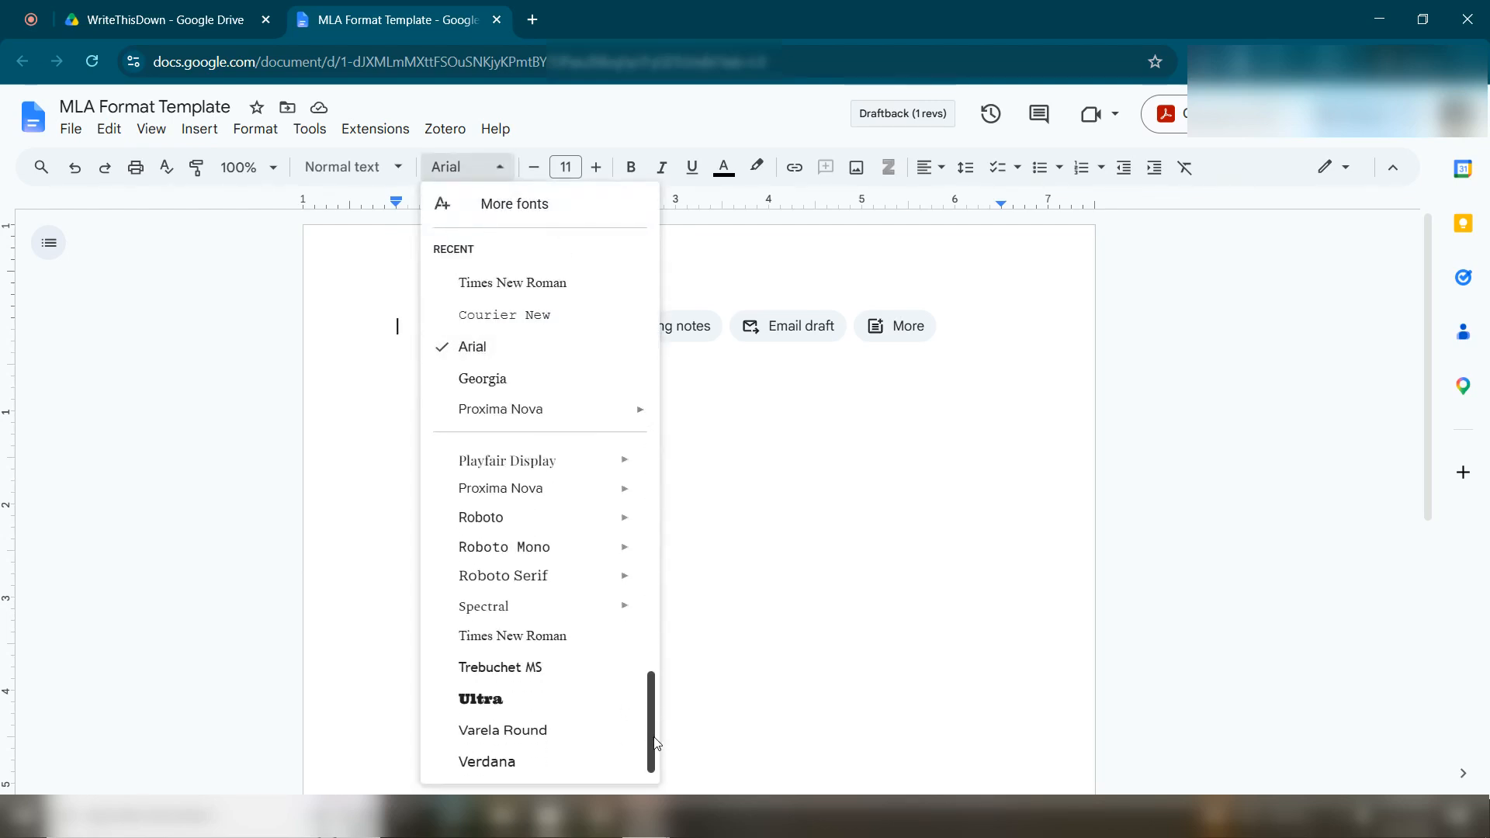
pyautogui.click(548, 646)
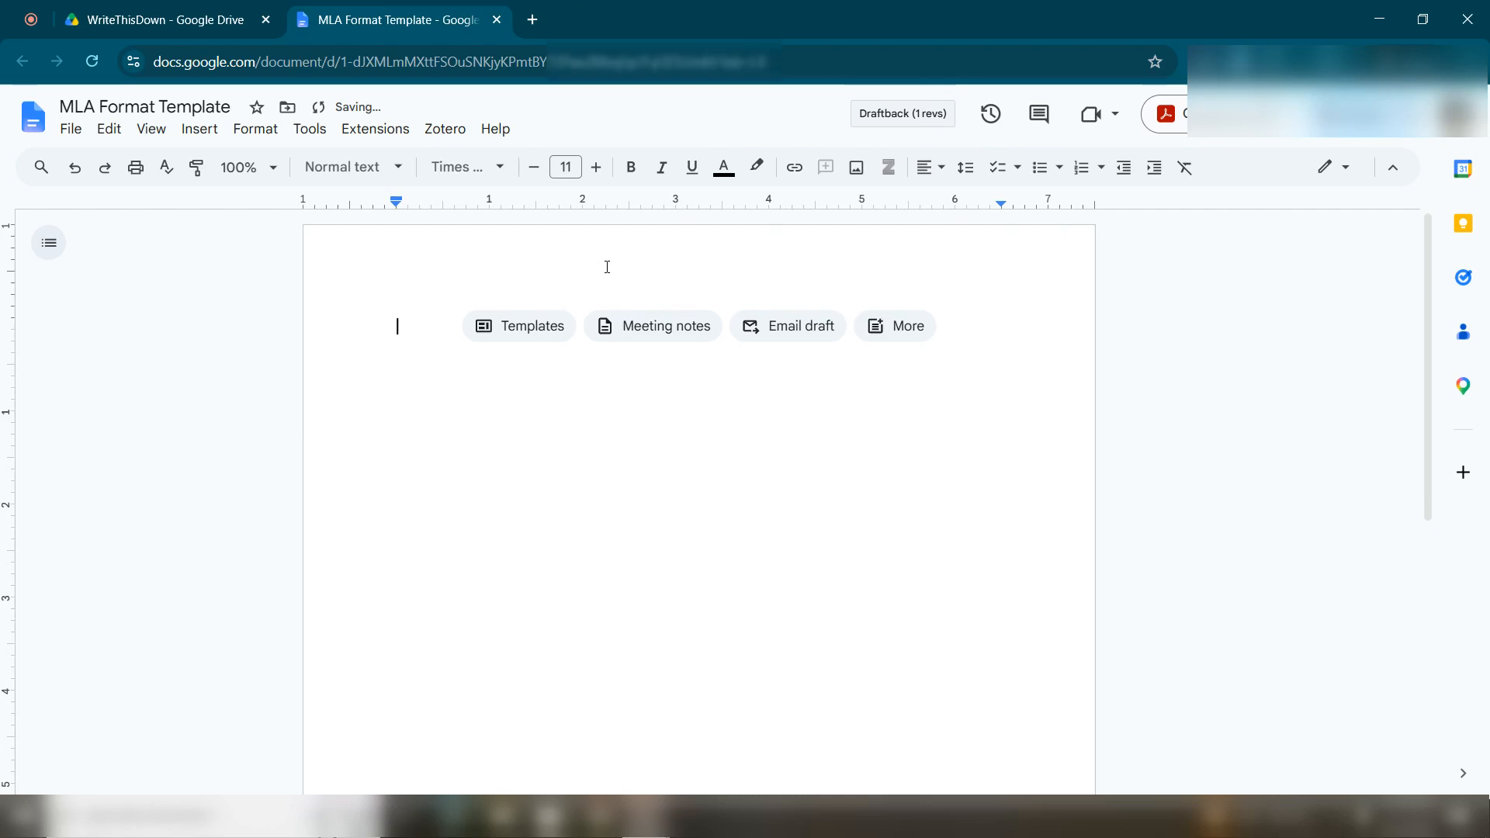
pyautogui.click(597, 176)
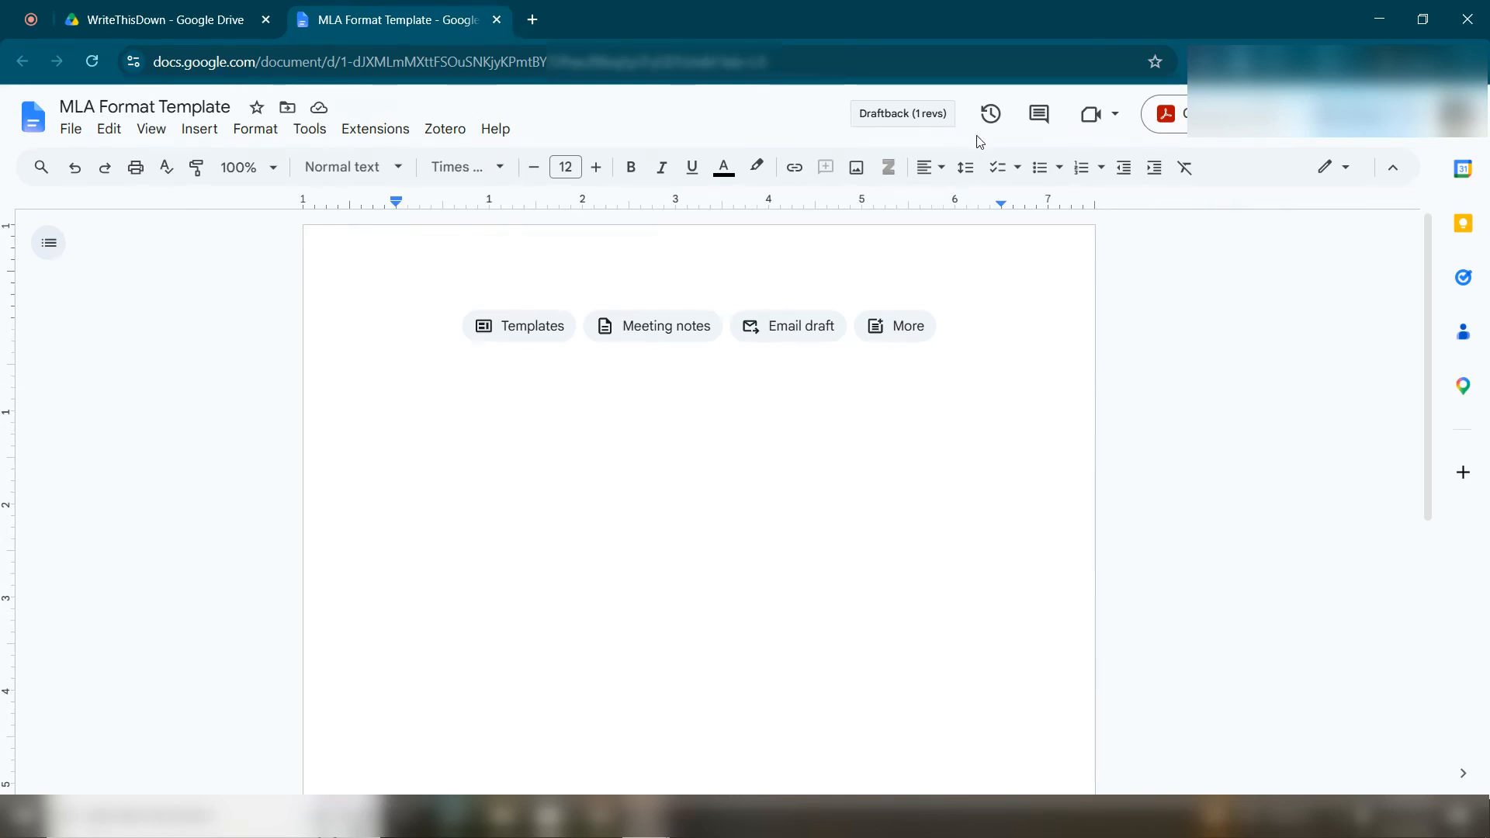
# Set the line spacing to double
pyautogui.click(966, 167)
pyautogui.click(1019, 309)
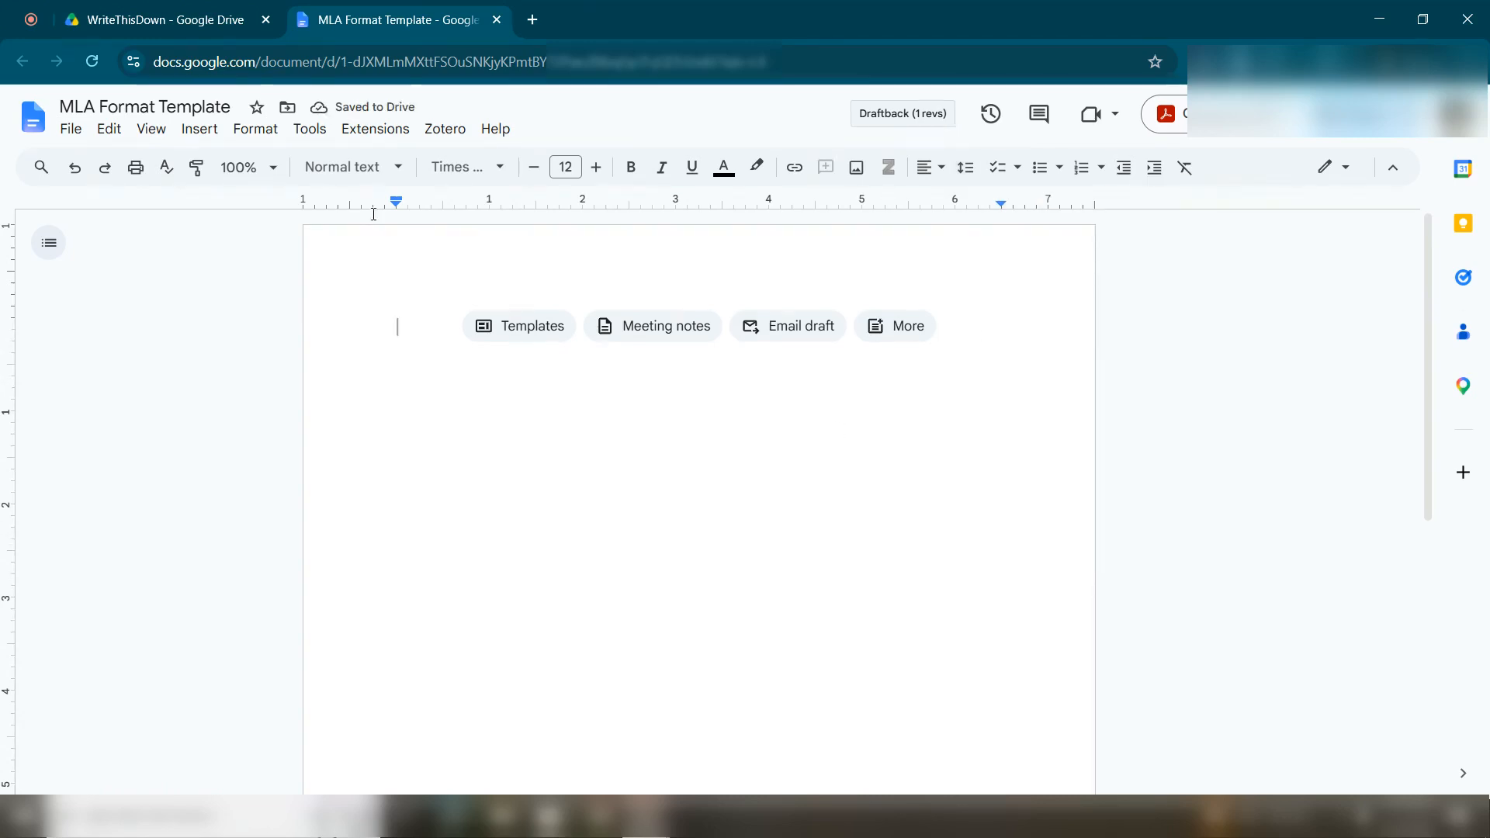
# Insert page numbers at the upper right of every page, with the student's last name before the number
pyautogui.click(203, 129)
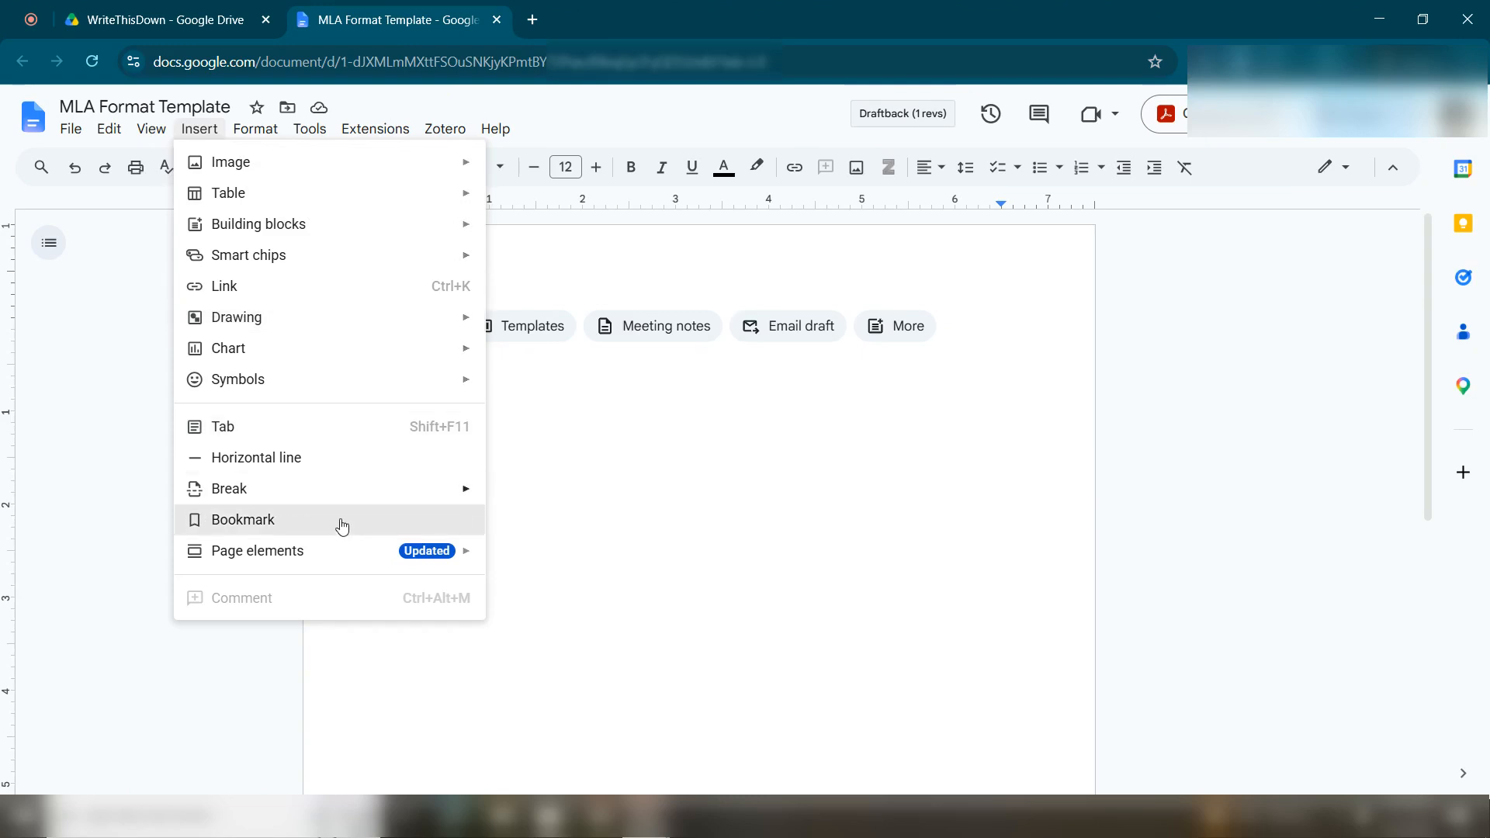
pyautogui.moveTo(341, 565)
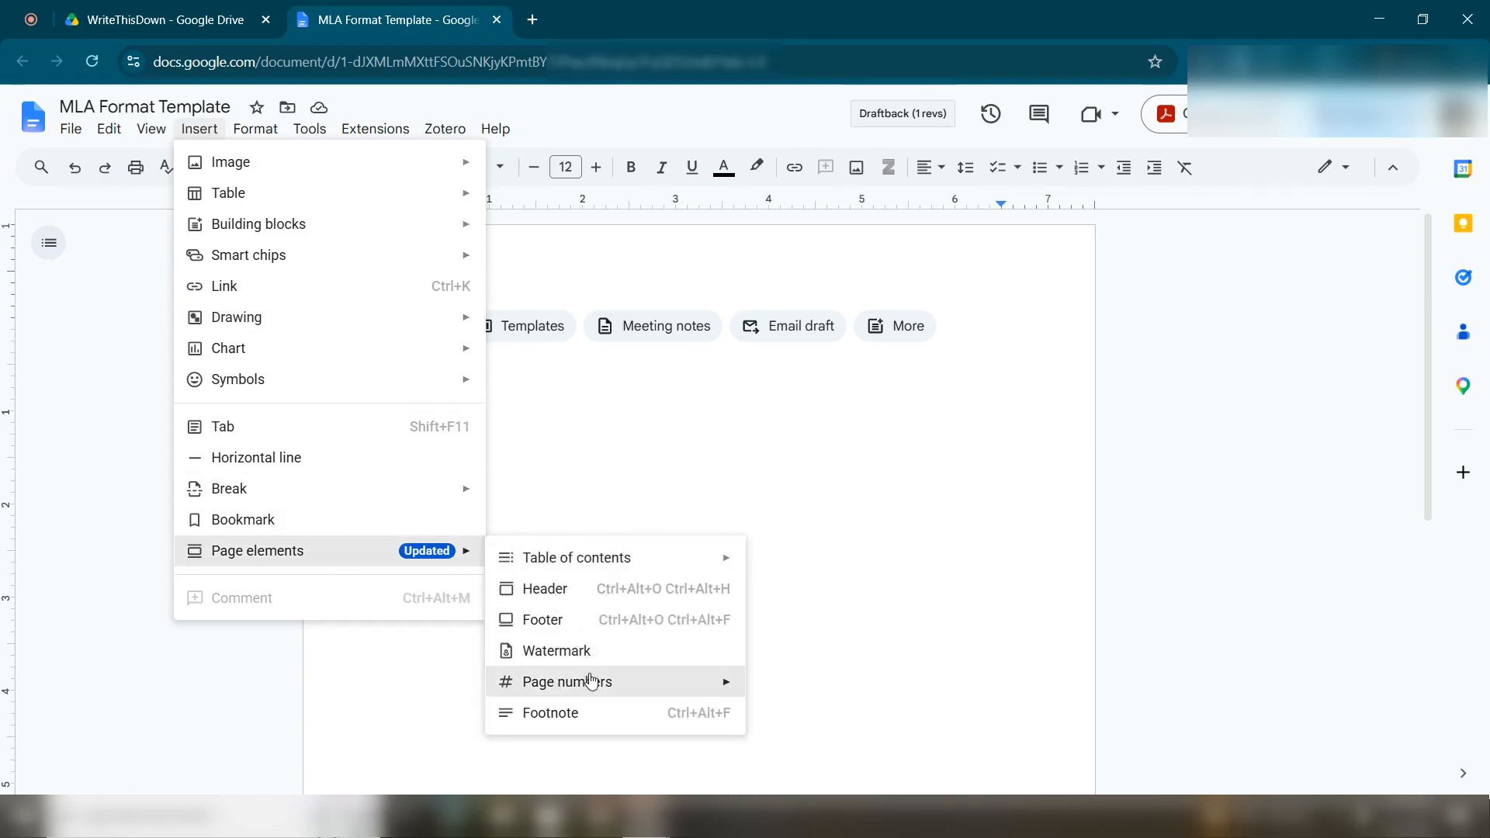
pyautogui.moveTo(592, 683)
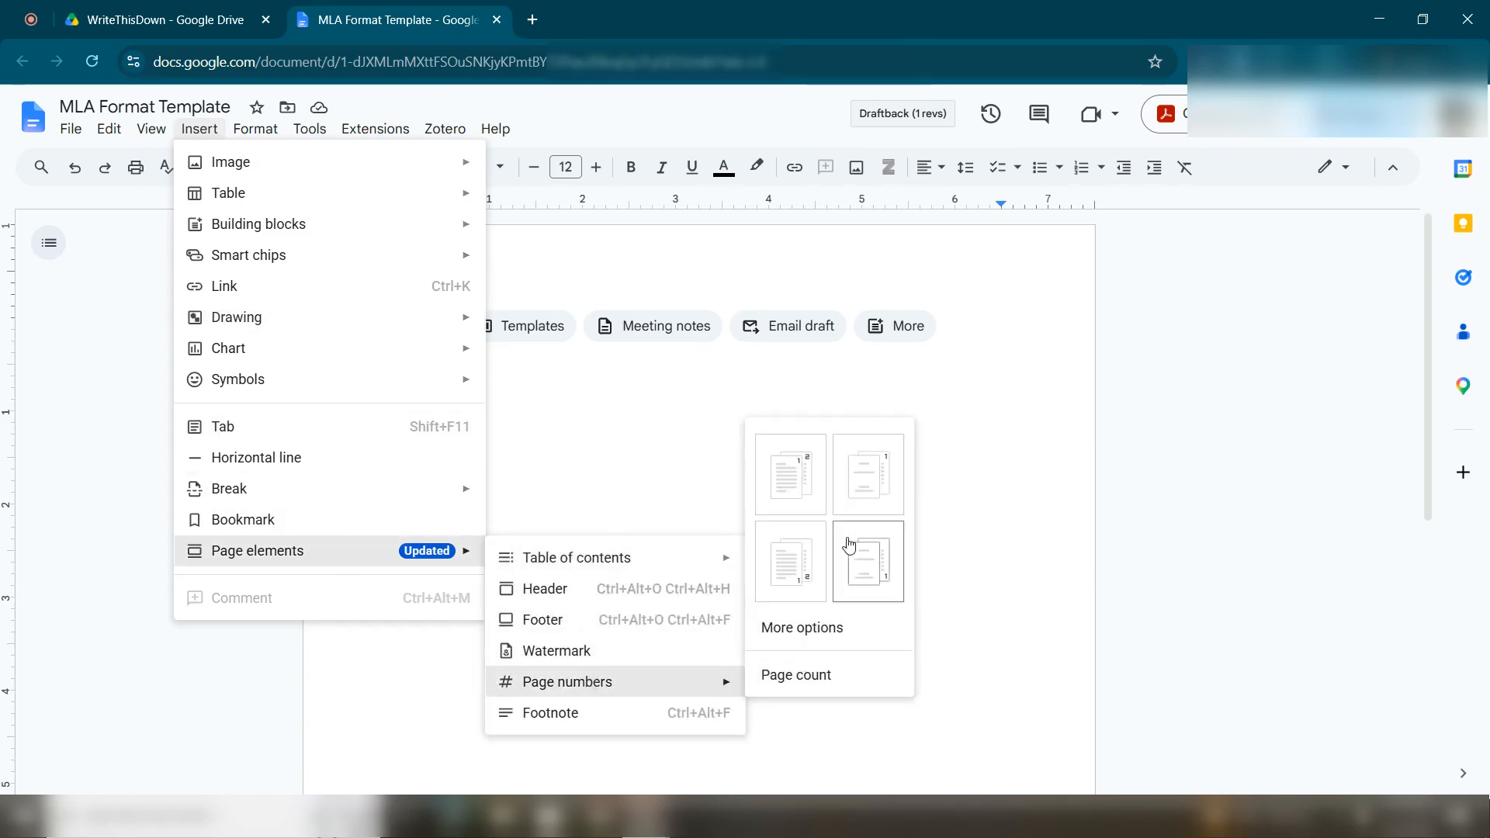
pyautogui.click(798, 493)
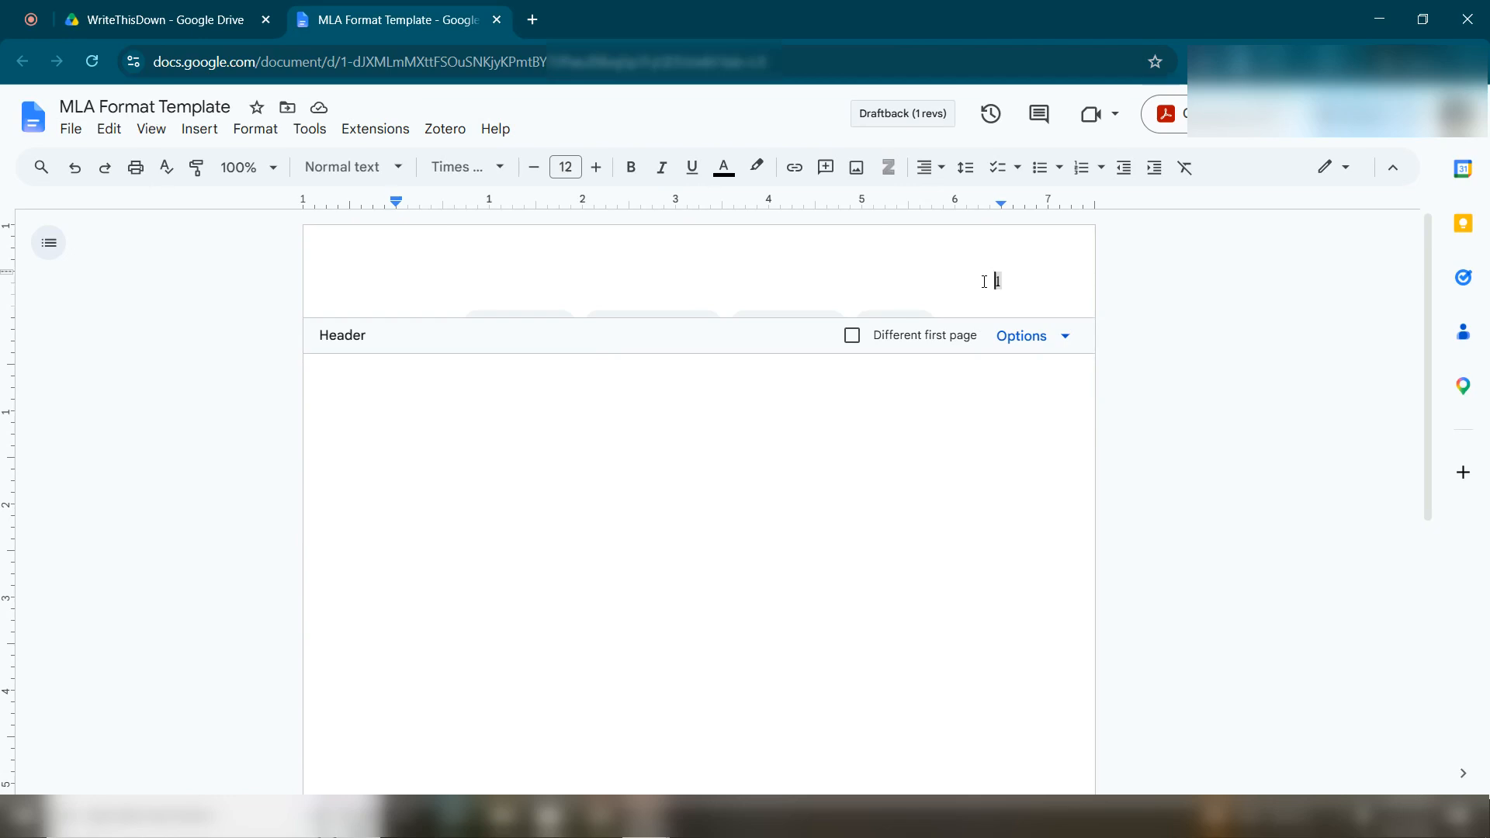
pyautogui.write('Samples')
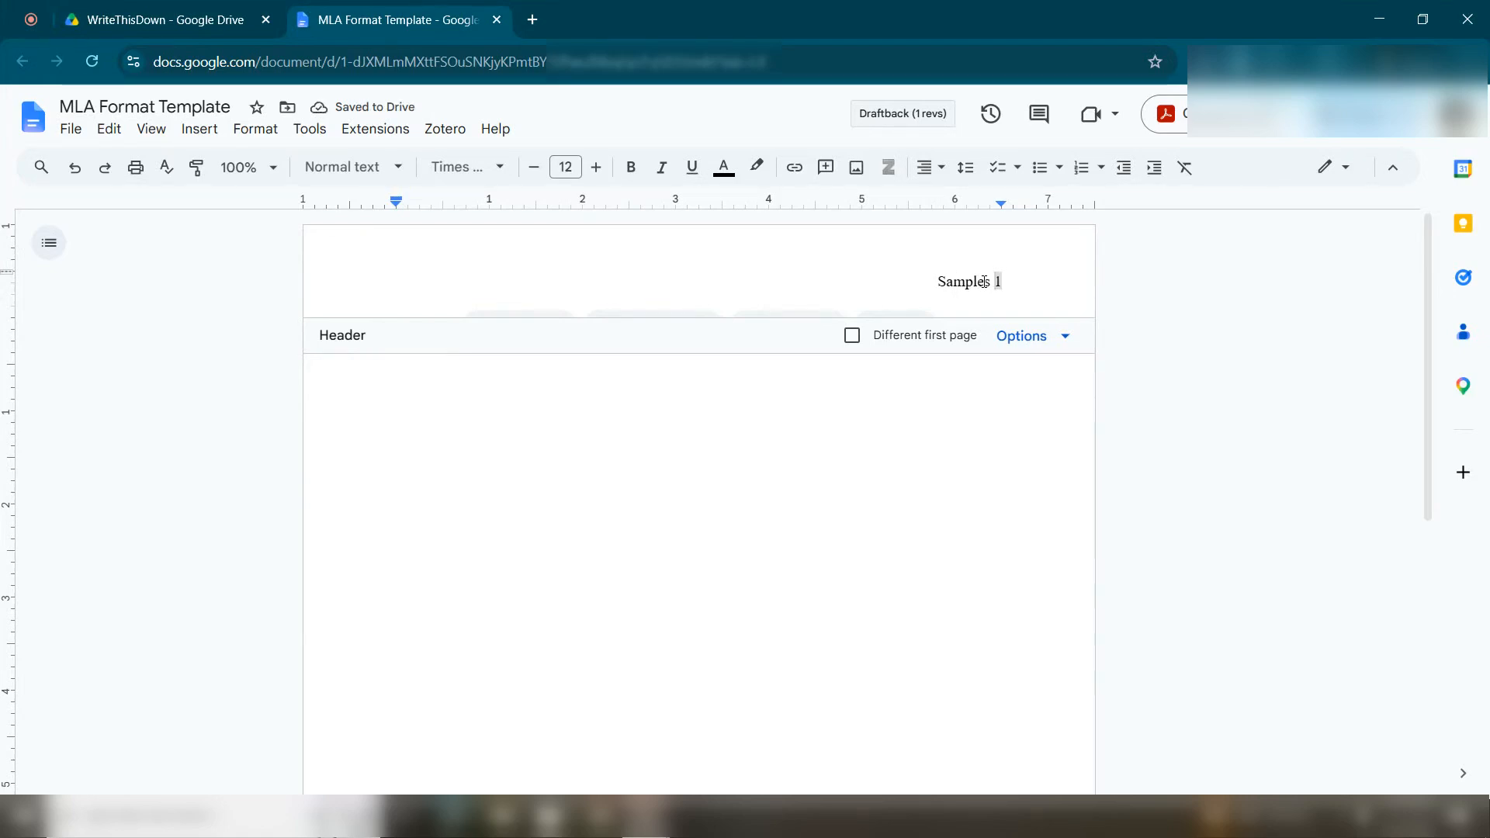
pyautogui.click(766, 421)
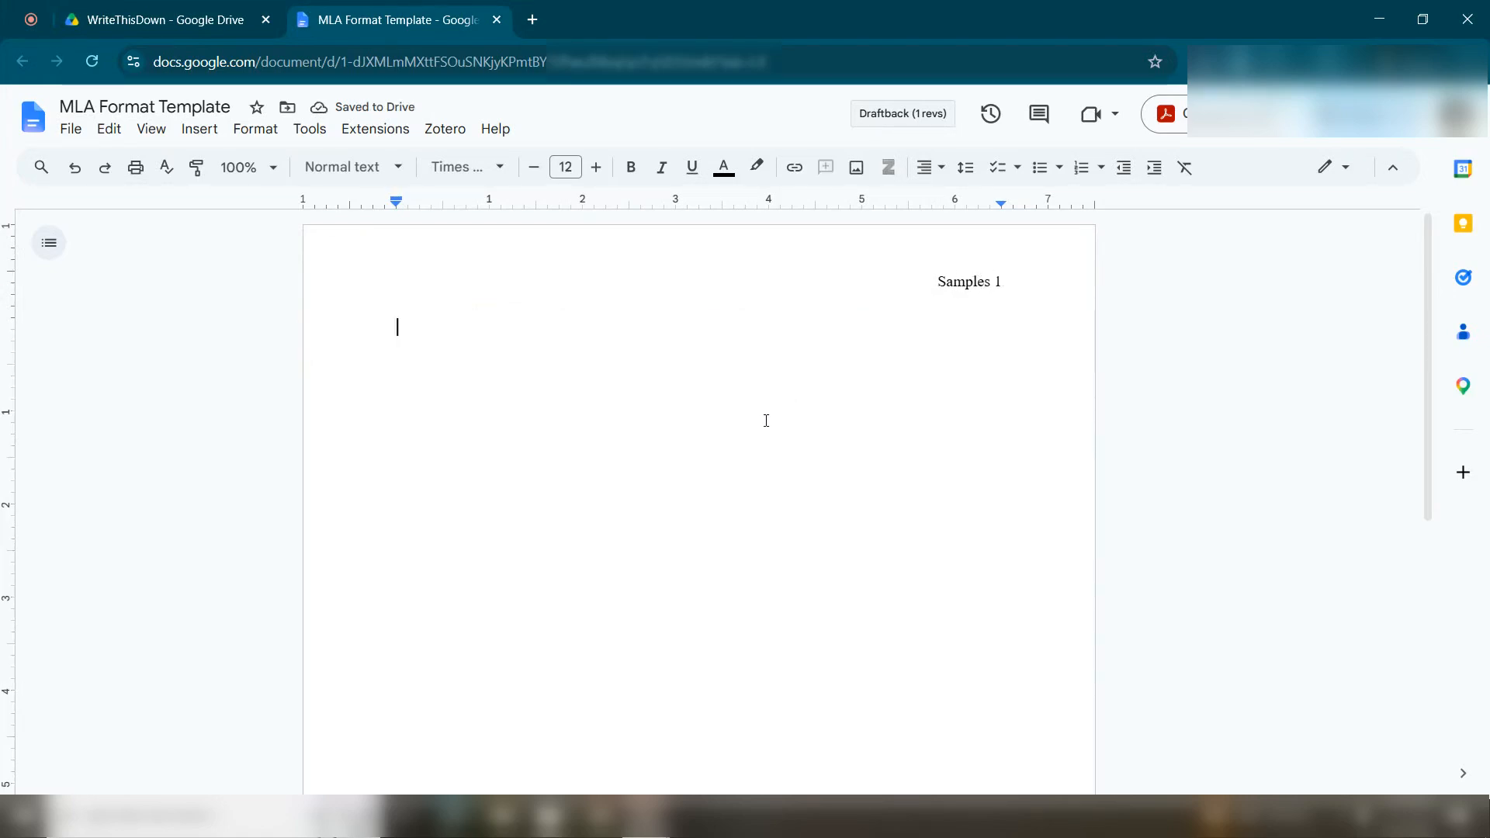
# Check the font and font size of the header's last name and page number
pyautogui.doubleClick(931, 281)
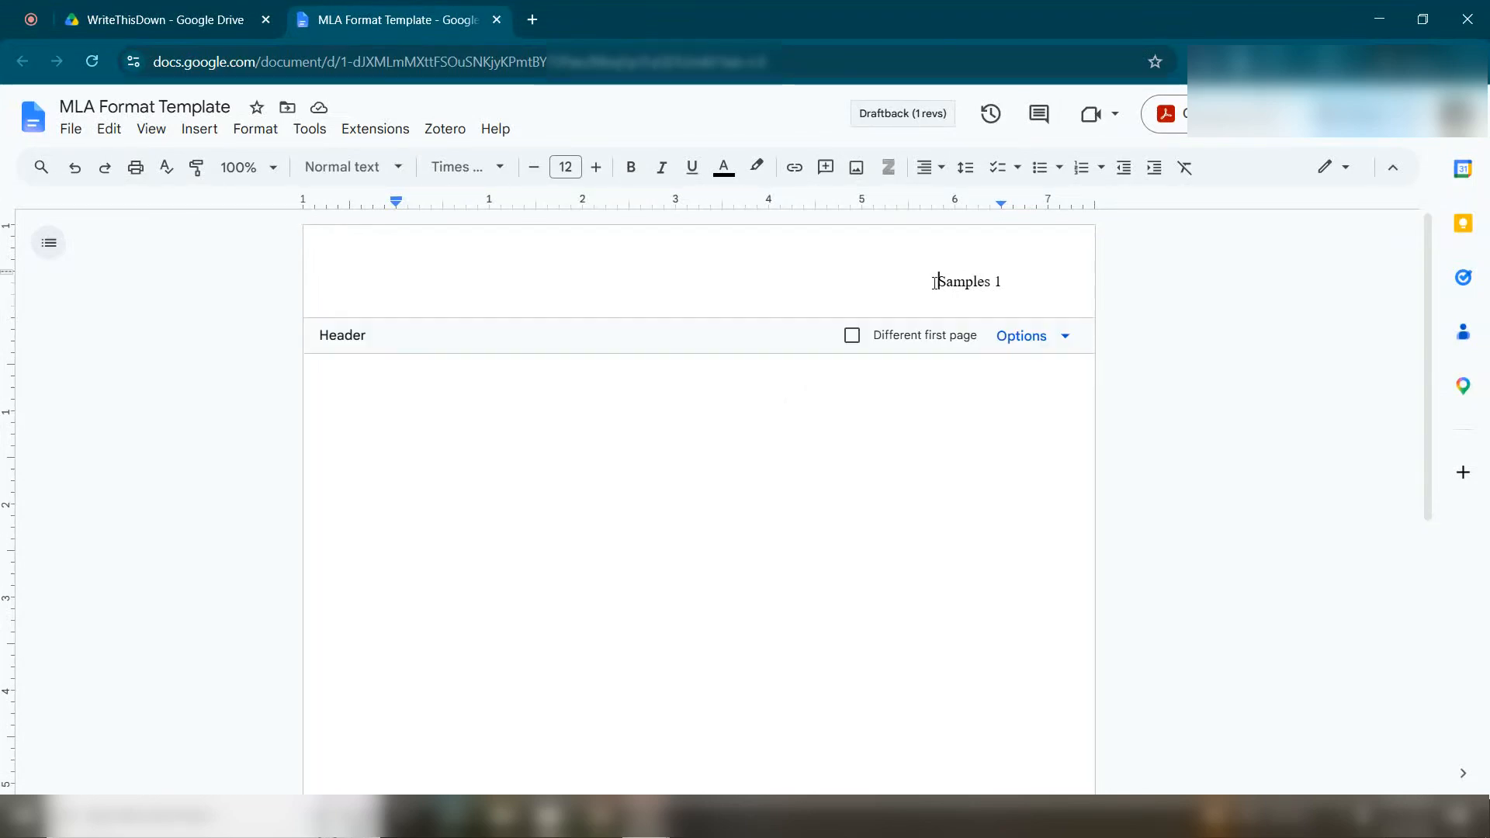
pyautogui.moveTo(934, 281); pyautogui.dragTo(1005, 282)
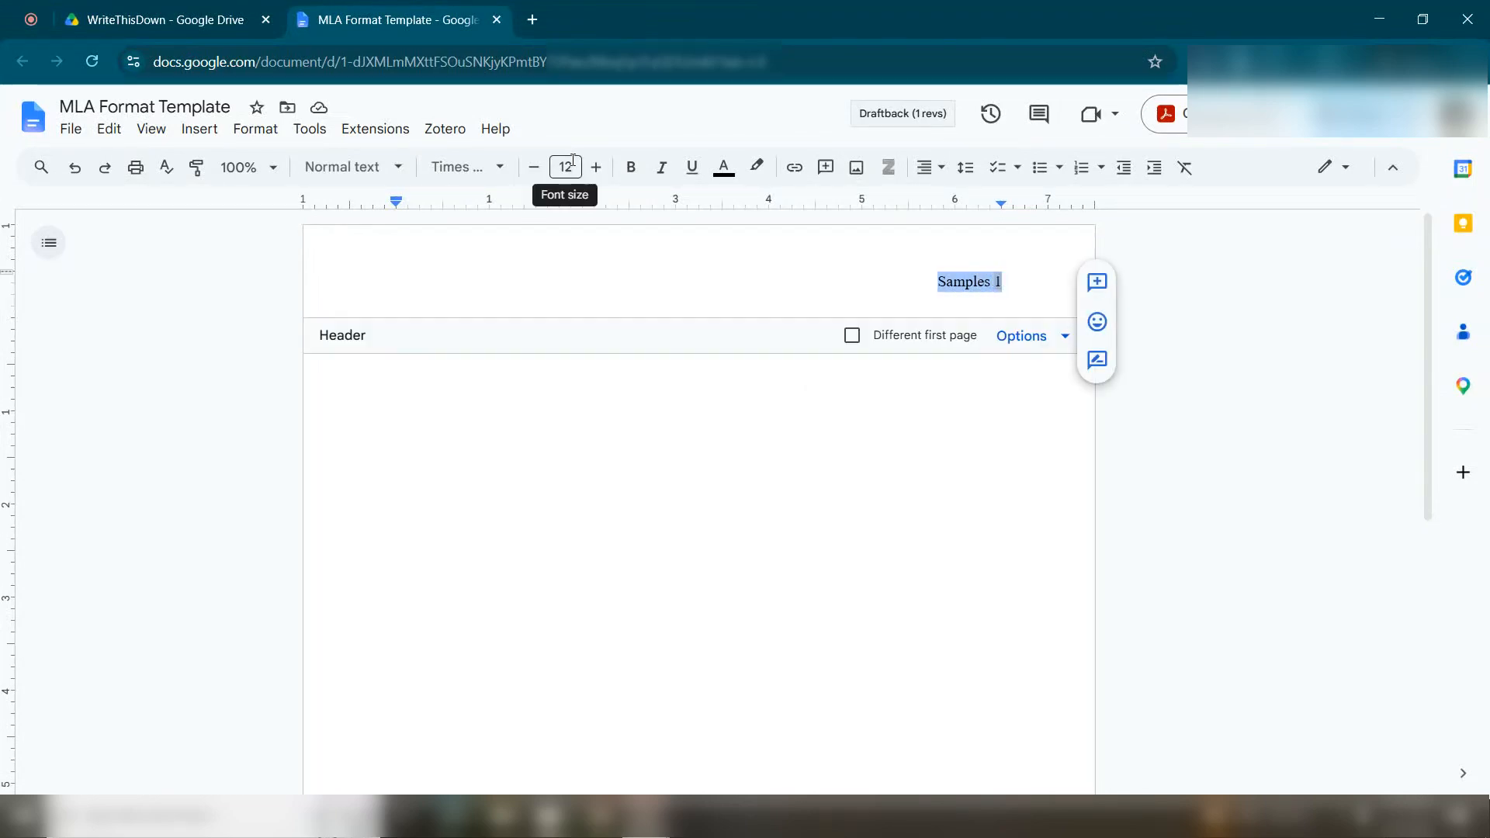
pyautogui.rightClick(677, 421)
pyautogui.click(622, 439)
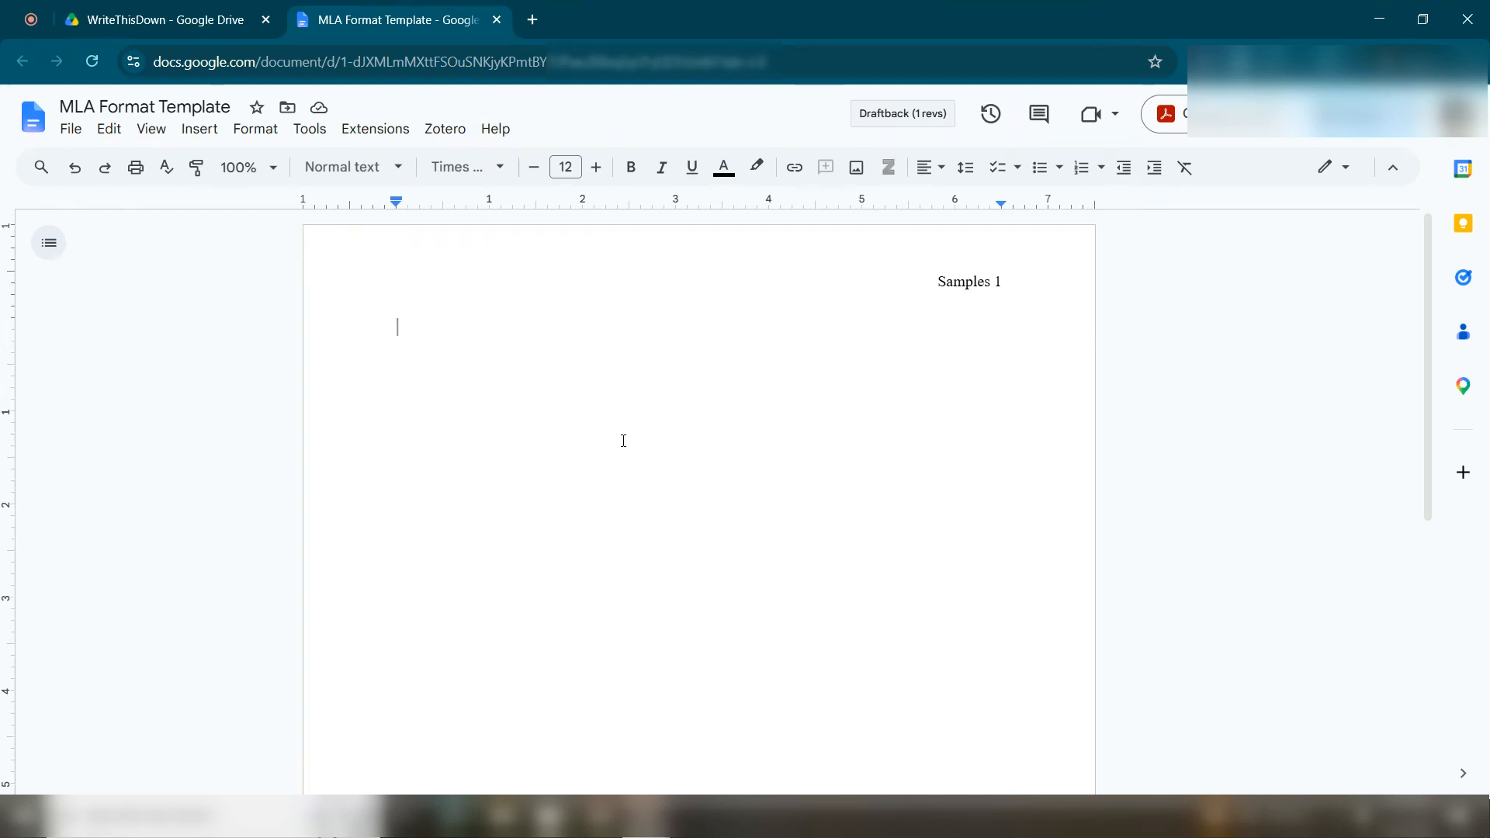
# Enter the student's full name on the first body line and the teacher's name on the line below
pyautogui.write('Bali')
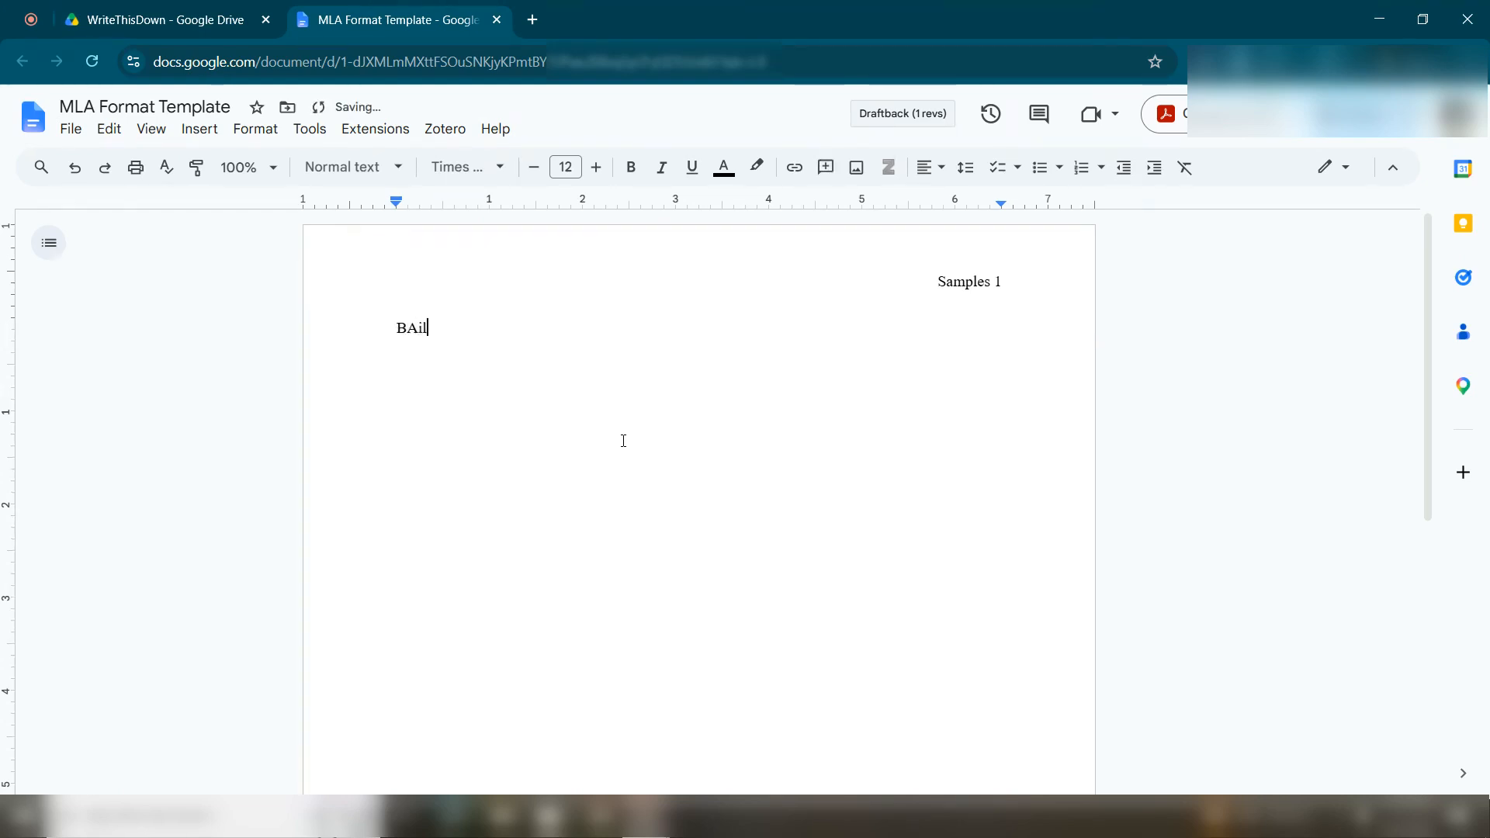
pyautogui.press('BackSpace')
pyautogui.press('BackSpace')
pyautogui.write('iley Samples')
pyautogui.press('Return')
pyautogui.write('Ms. Exempli')
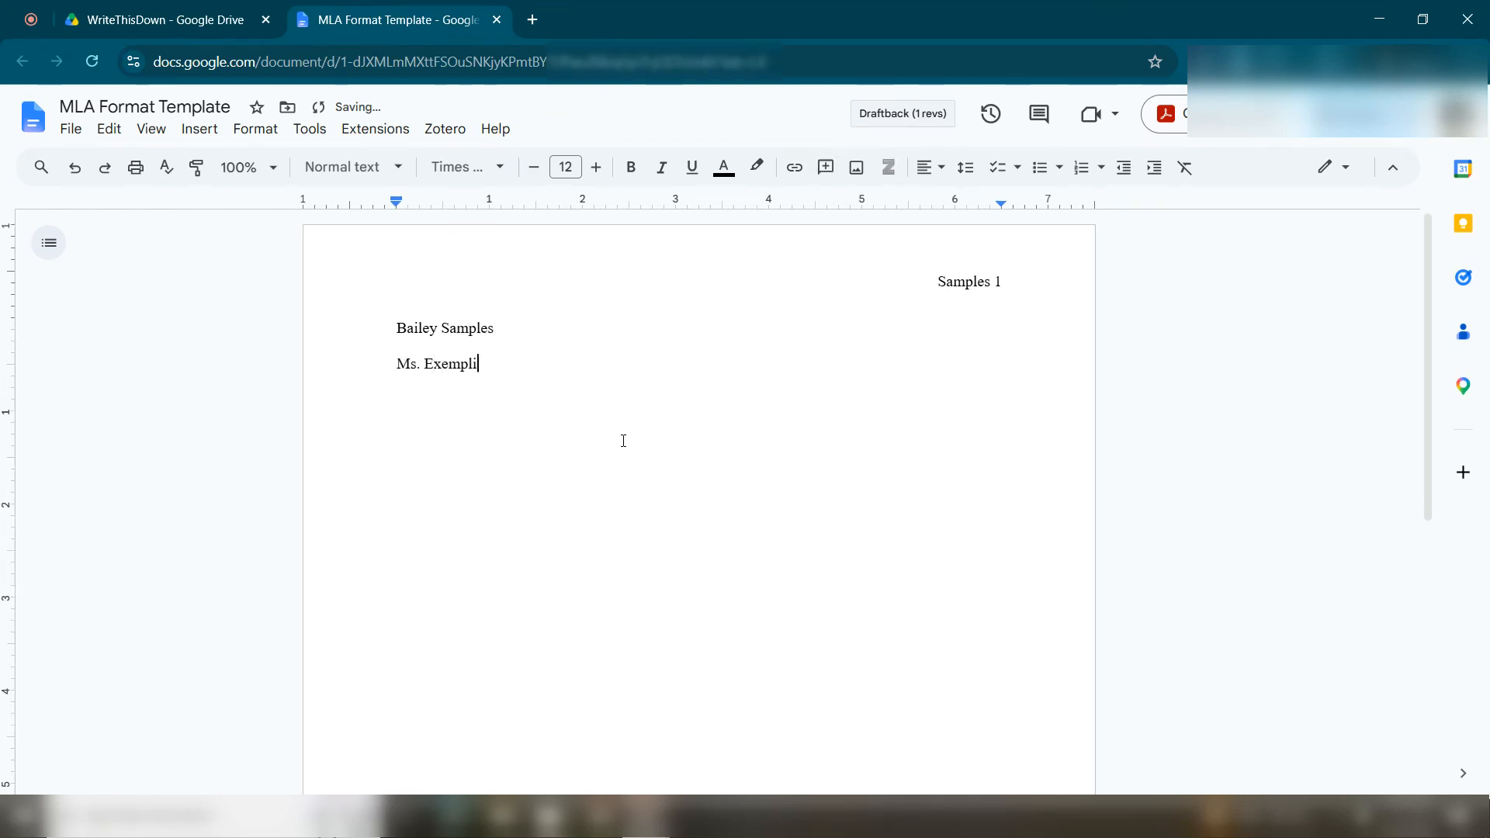
# Add the heading lines "ELA, 10th Period" and "September 1, 2026" below the teacher's name
pyautogui.press('Return')
pyautogui.write('ELA, 10th Period')
pyautogui.press('Return')
pyautogui.write('September 1, 02')
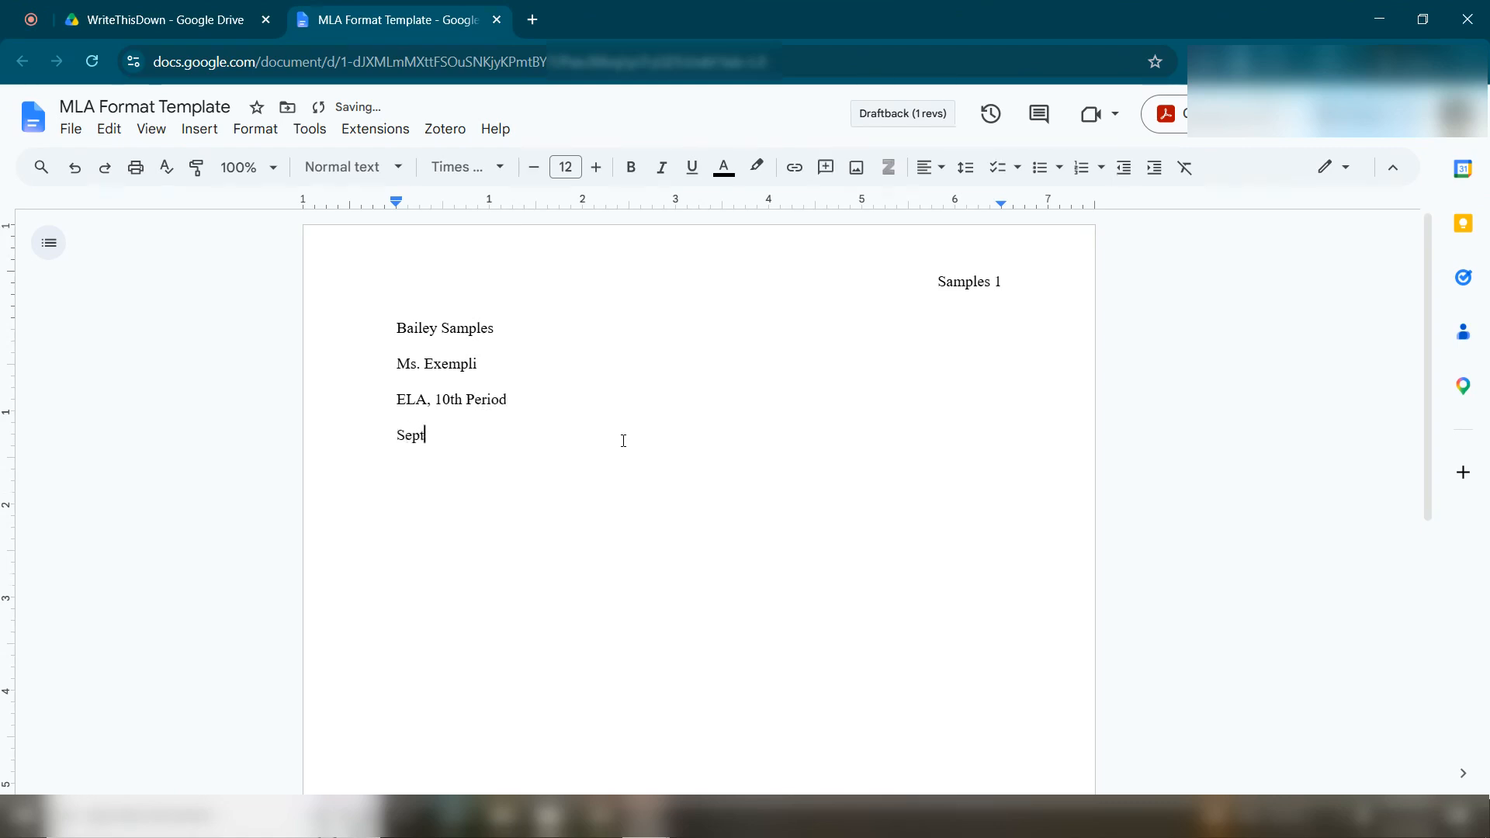
pyautogui.press('BackSpace')
pyautogui.press('BackSpace')
pyautogui.write('2026')
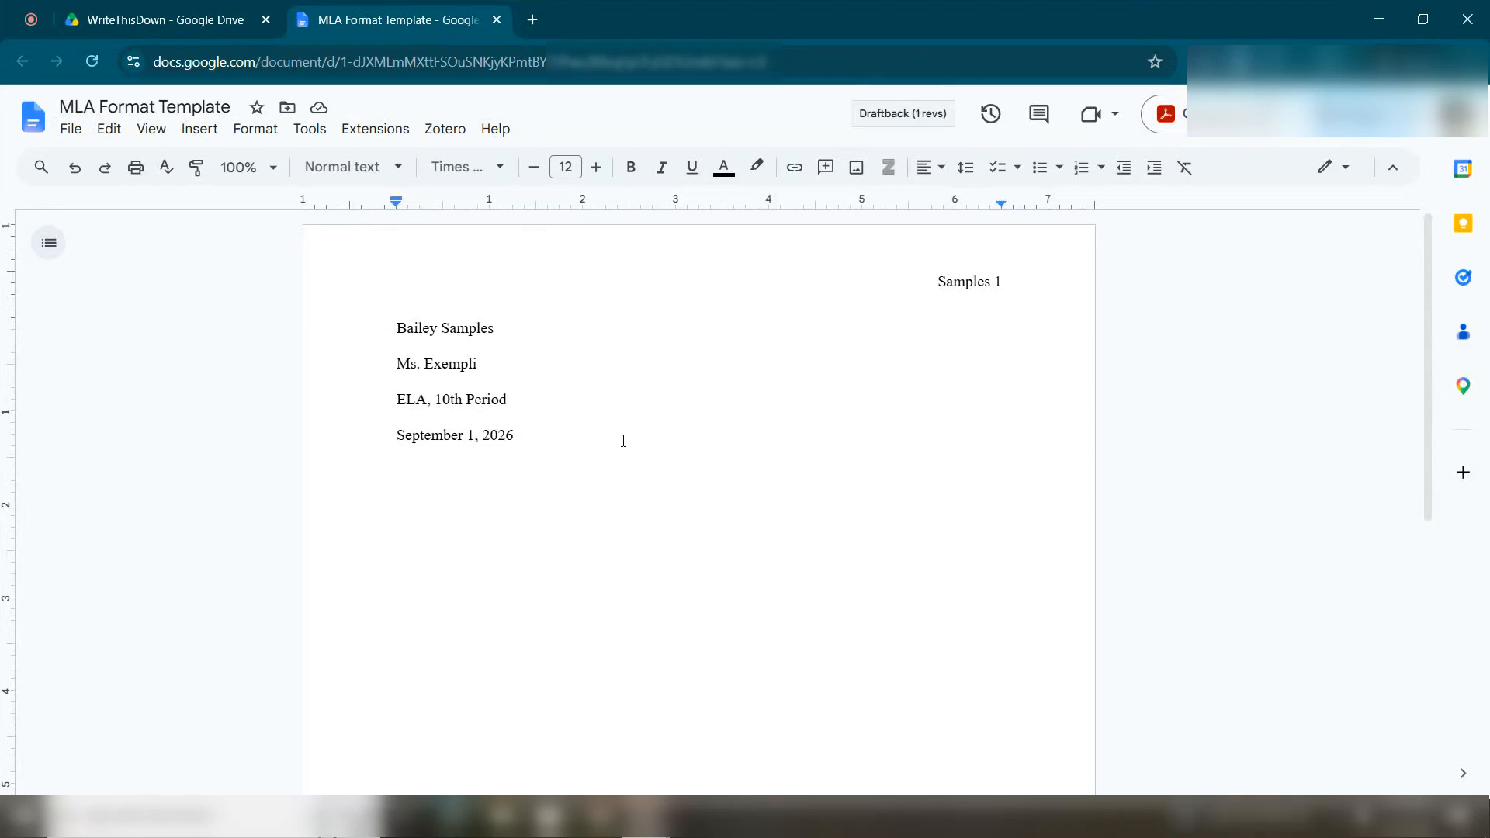
# Add the centered title "Practicing MLA Format" on a new line below the date
pyautogui.press('Return')
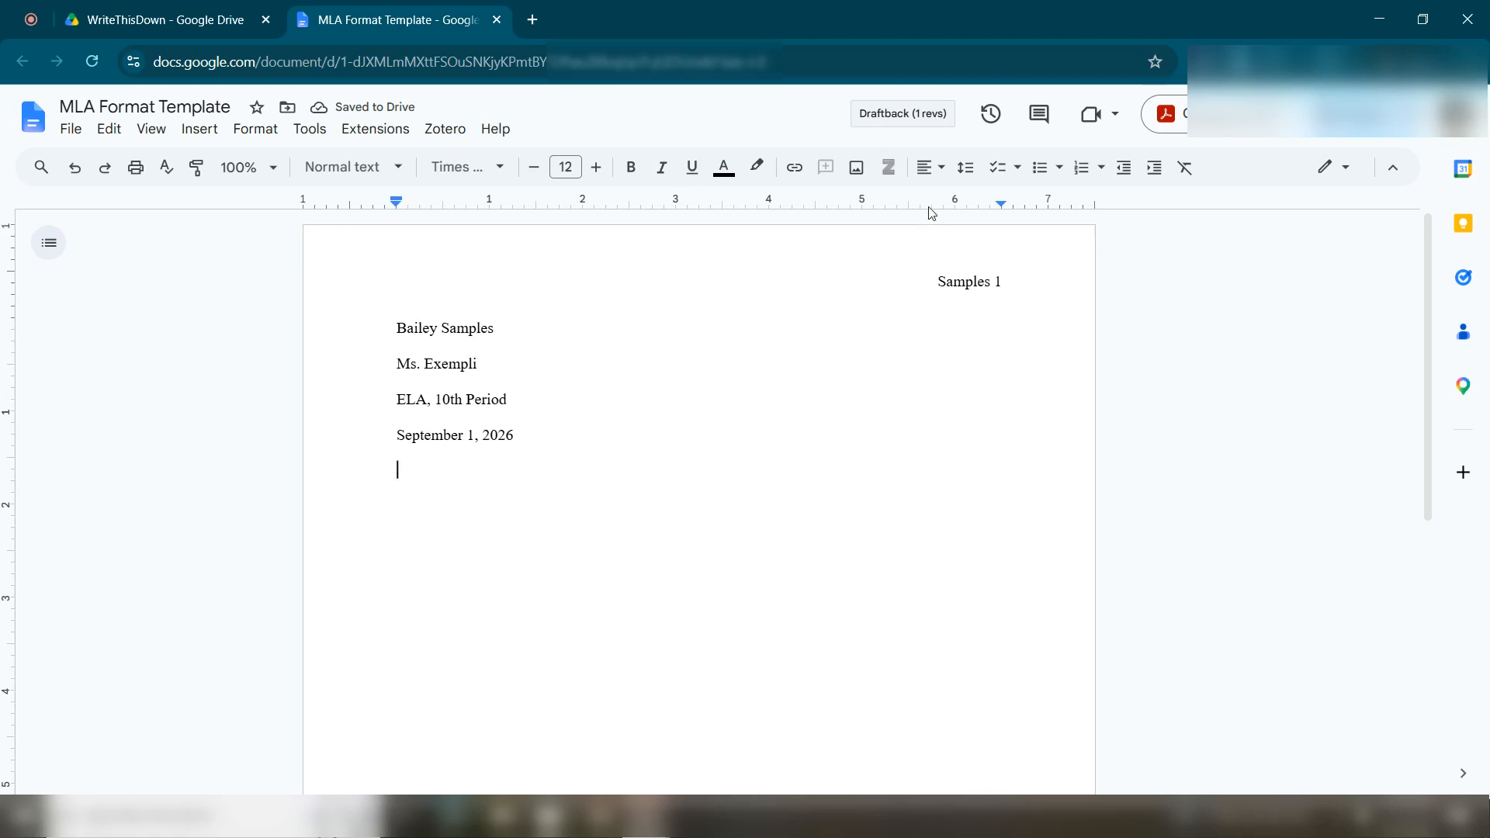
pyautogui.click(928, 167)
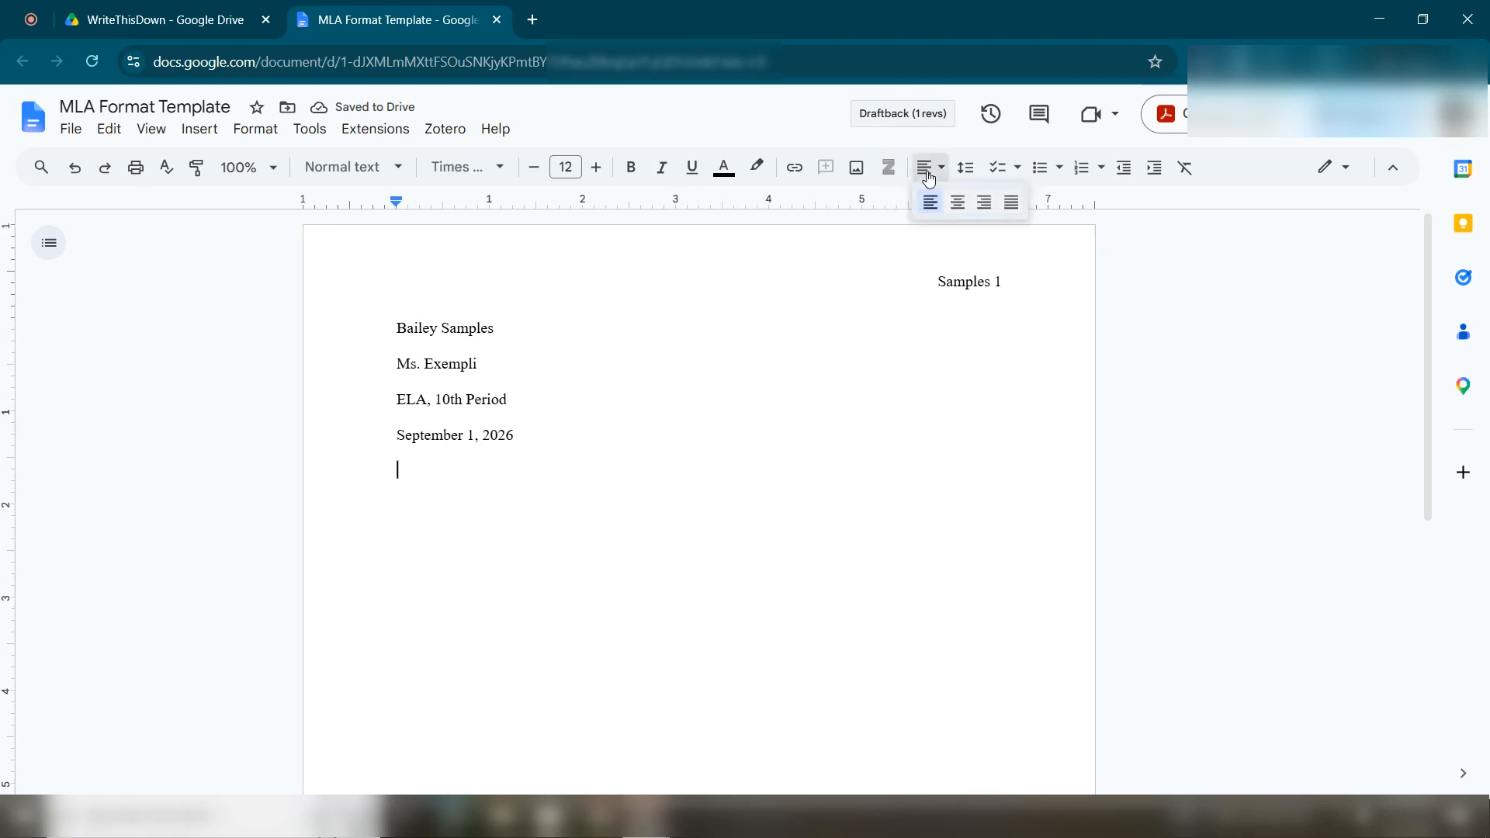
pyautogui.click(958, 205)
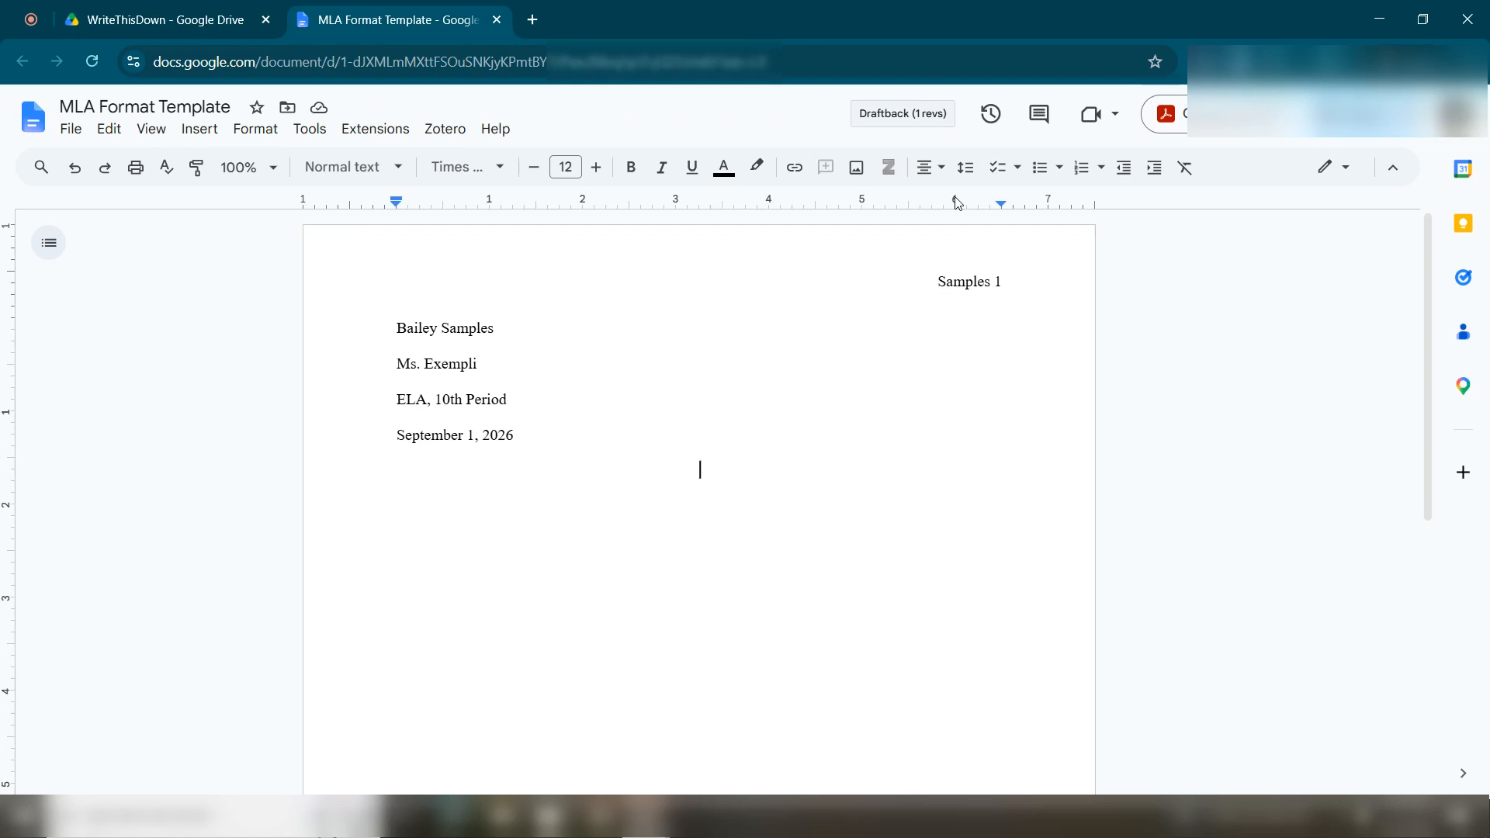
pyautogui.write('Pract')
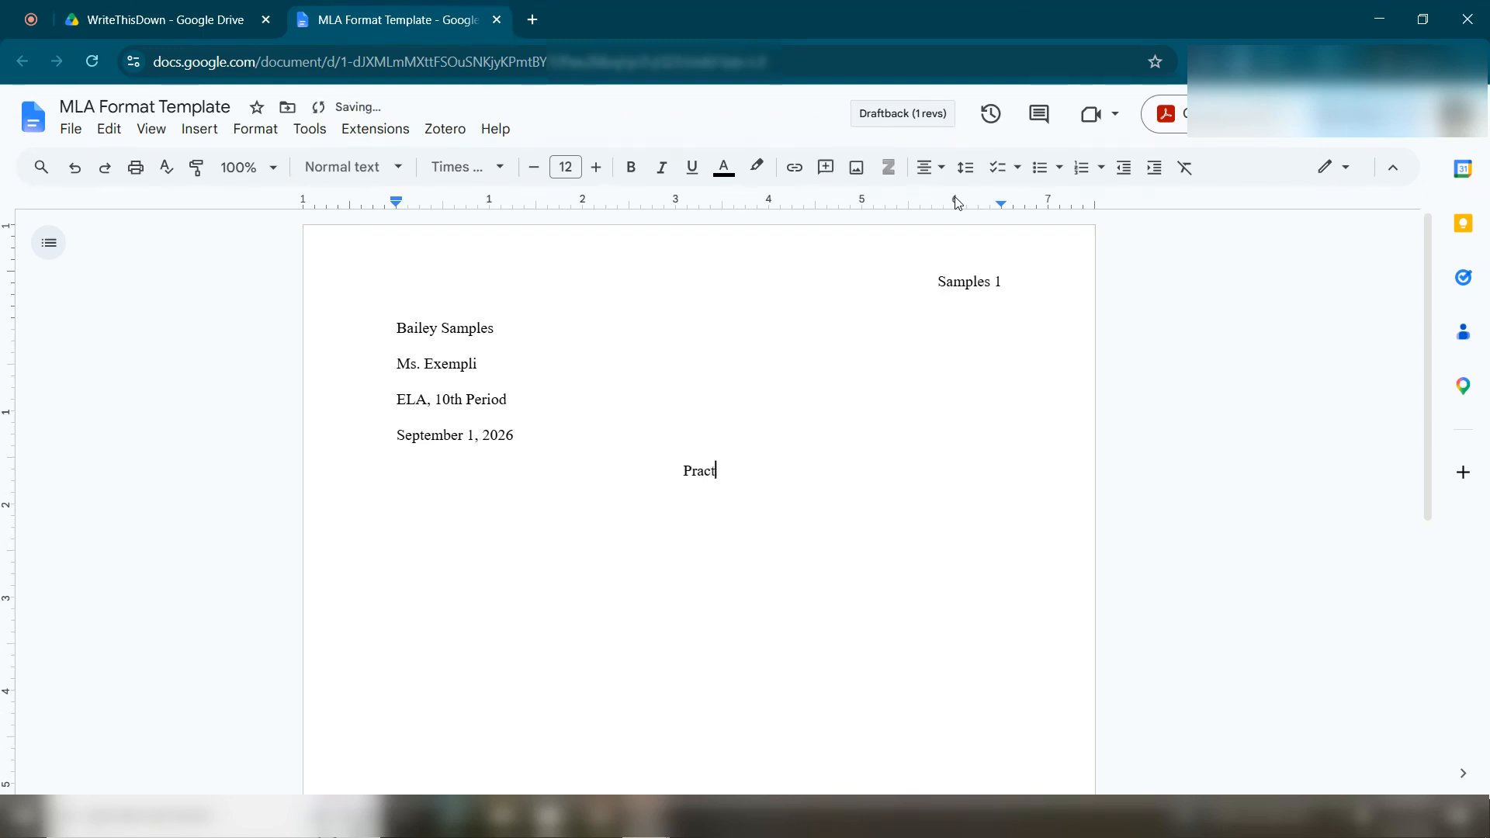
pyautogui.write('icing MLA Format')
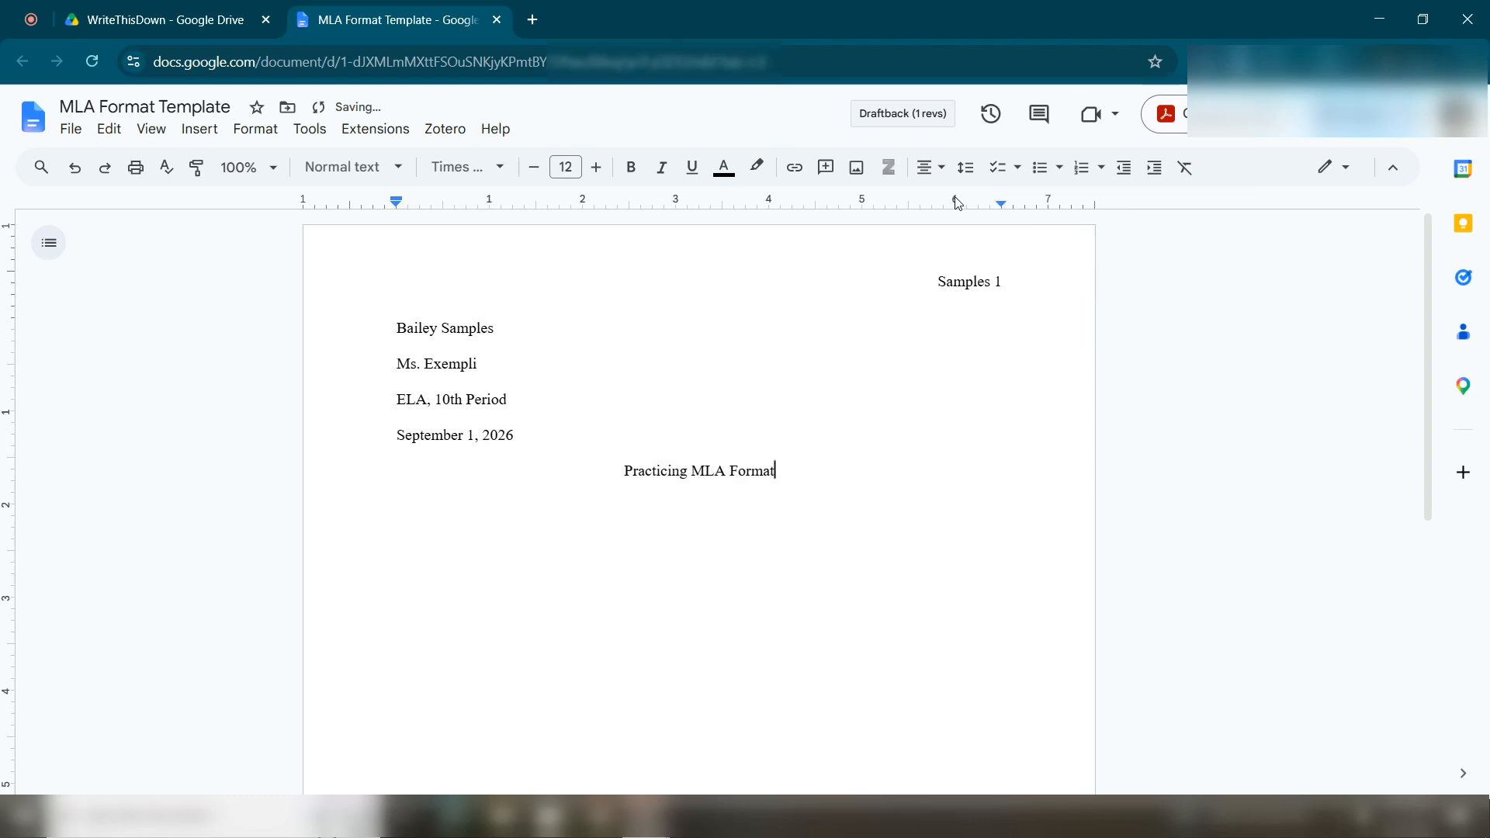
# Start a new left-aligned line below the title
pyautogui.press('Return')
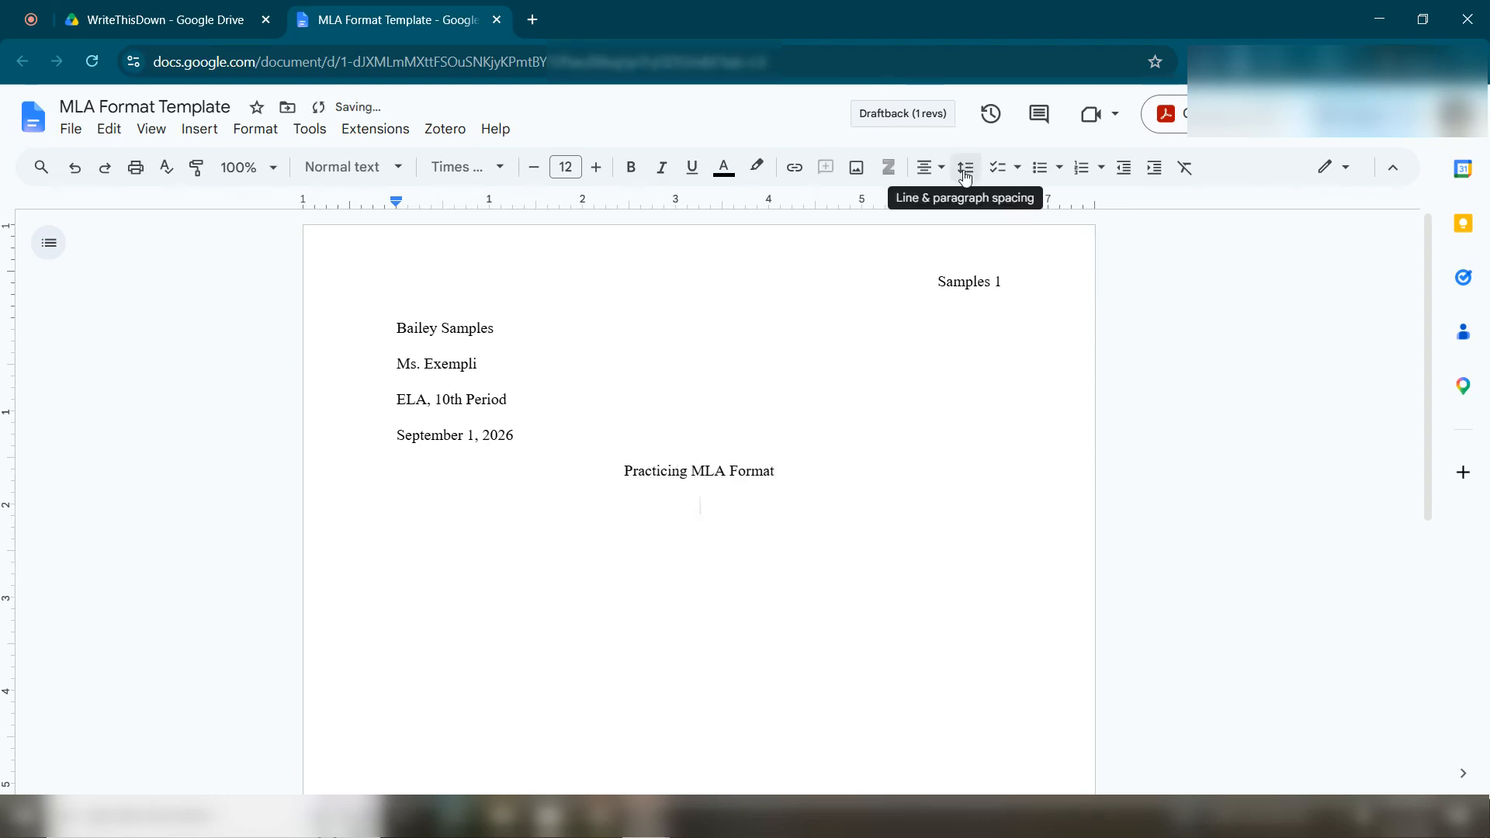
pyautogui.click(932, 168)
pyautogui.click(930, 204)
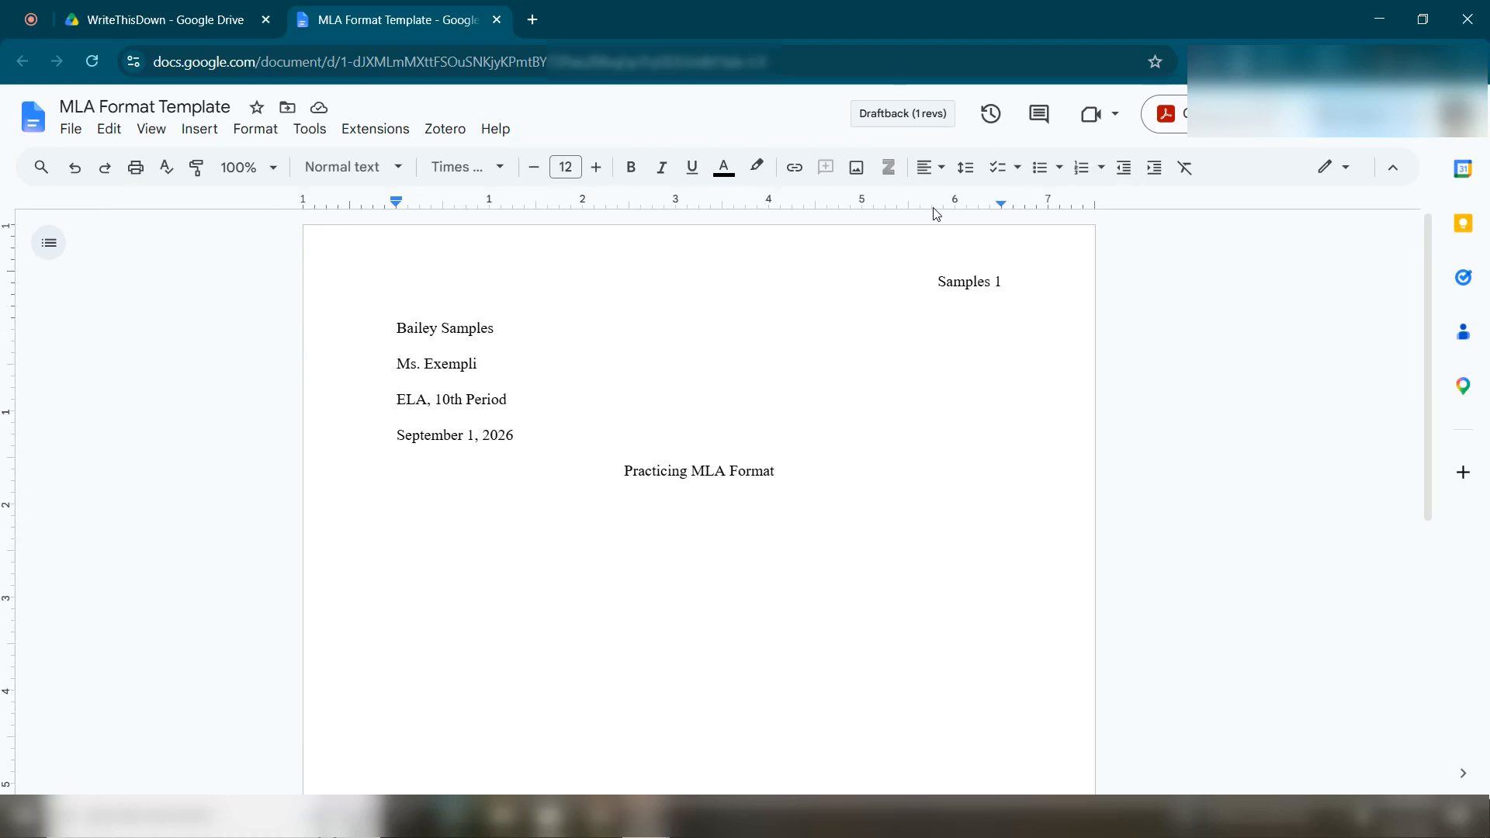
pyautogui.write('tab')
pyautogui.press('BackSpace')
pyautogui.press('BackSpace')
pyautogui.press('BackSpace')
# Write an indented paragraph: "Here we go–wrte this down. MLA format helps maintain a standardized look for our formal assignments to establish clarity and ease of reading."
pyautogui.press('Tab')
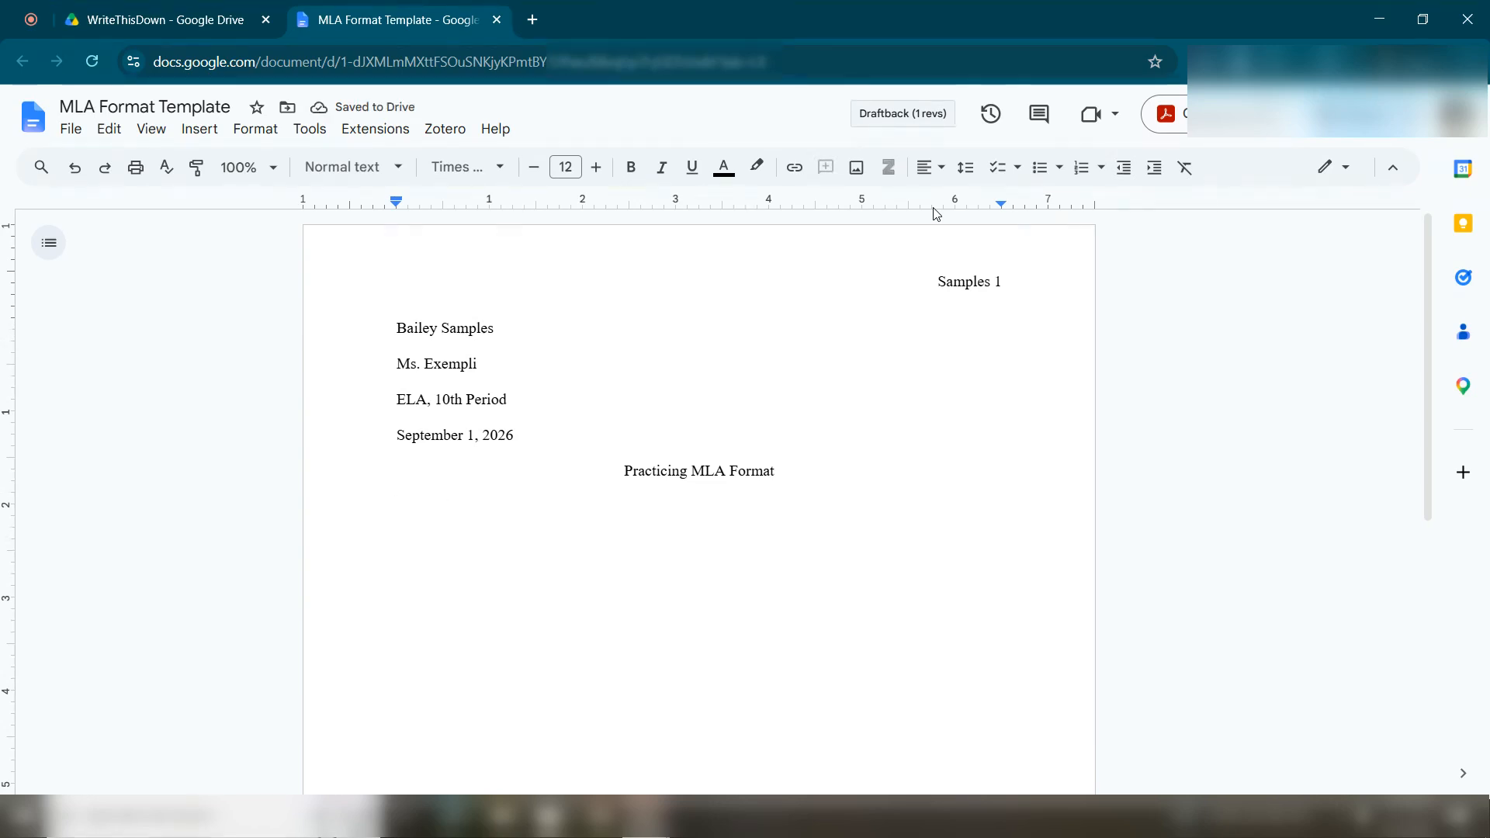
pyautogui.write('Here we ')
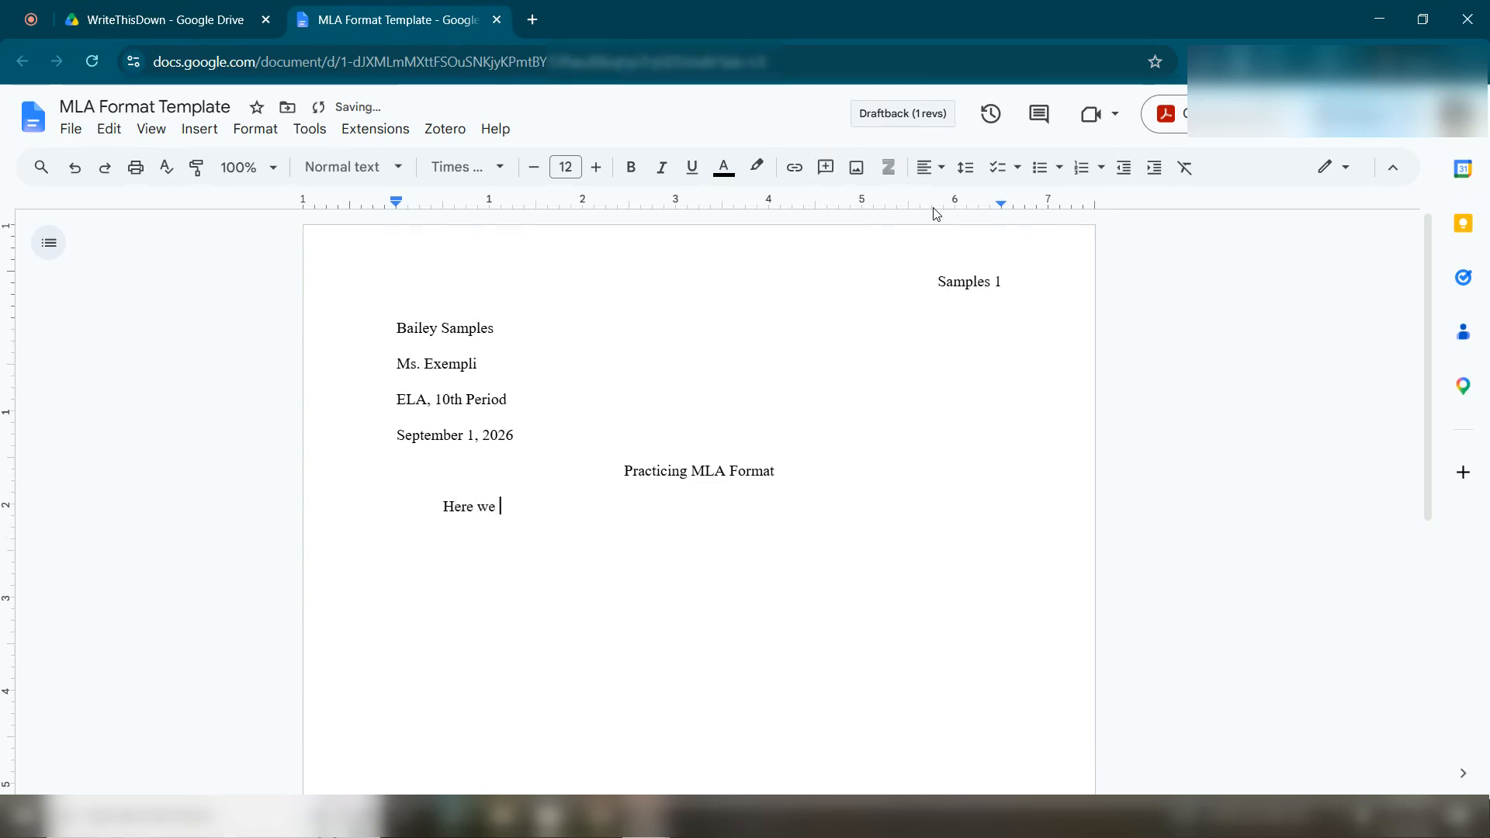
pyautogui.write('go--wrte this')
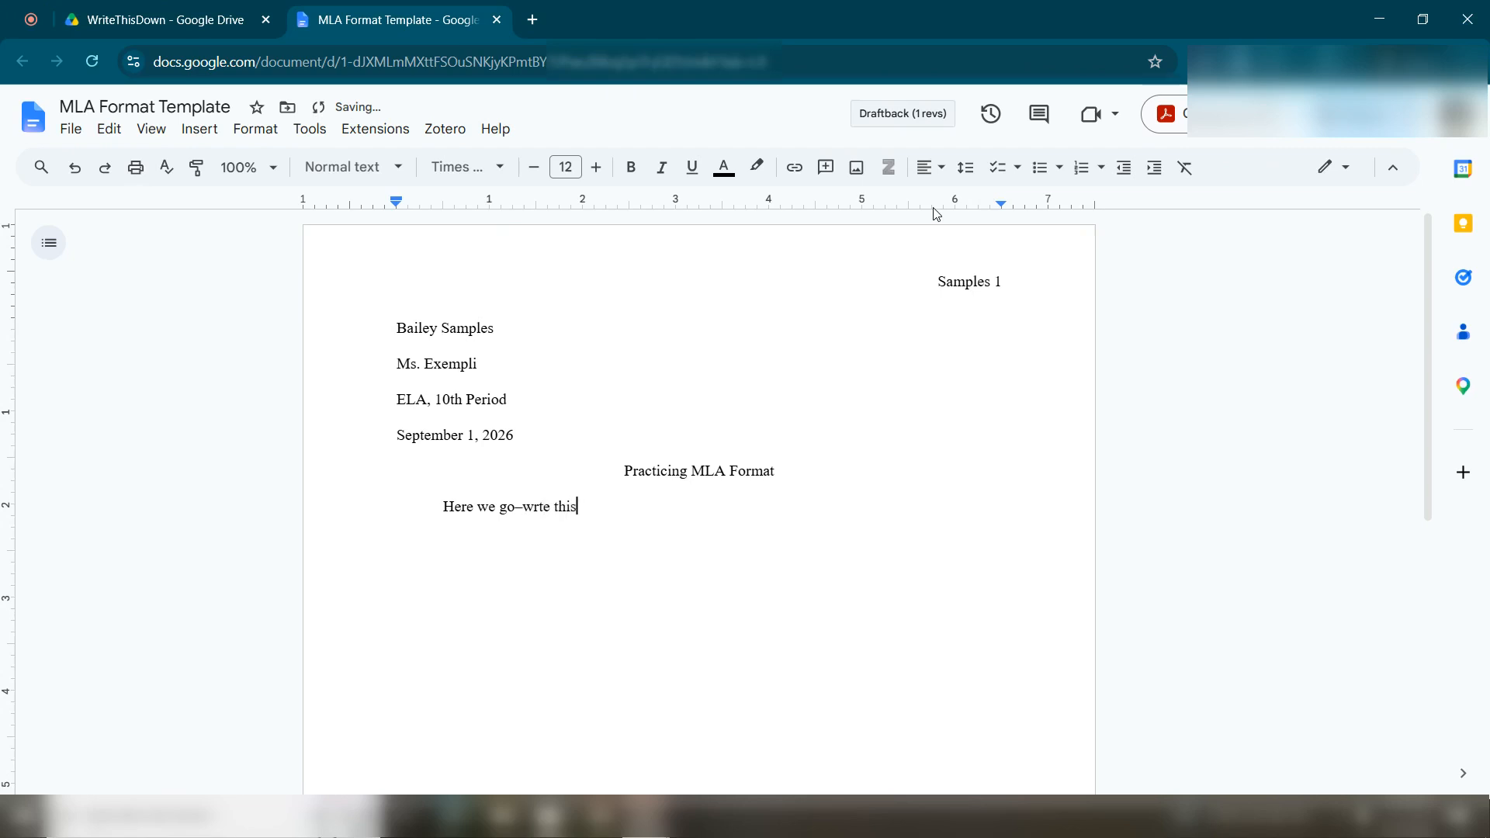
pyautogui.write(' down. MLA ')
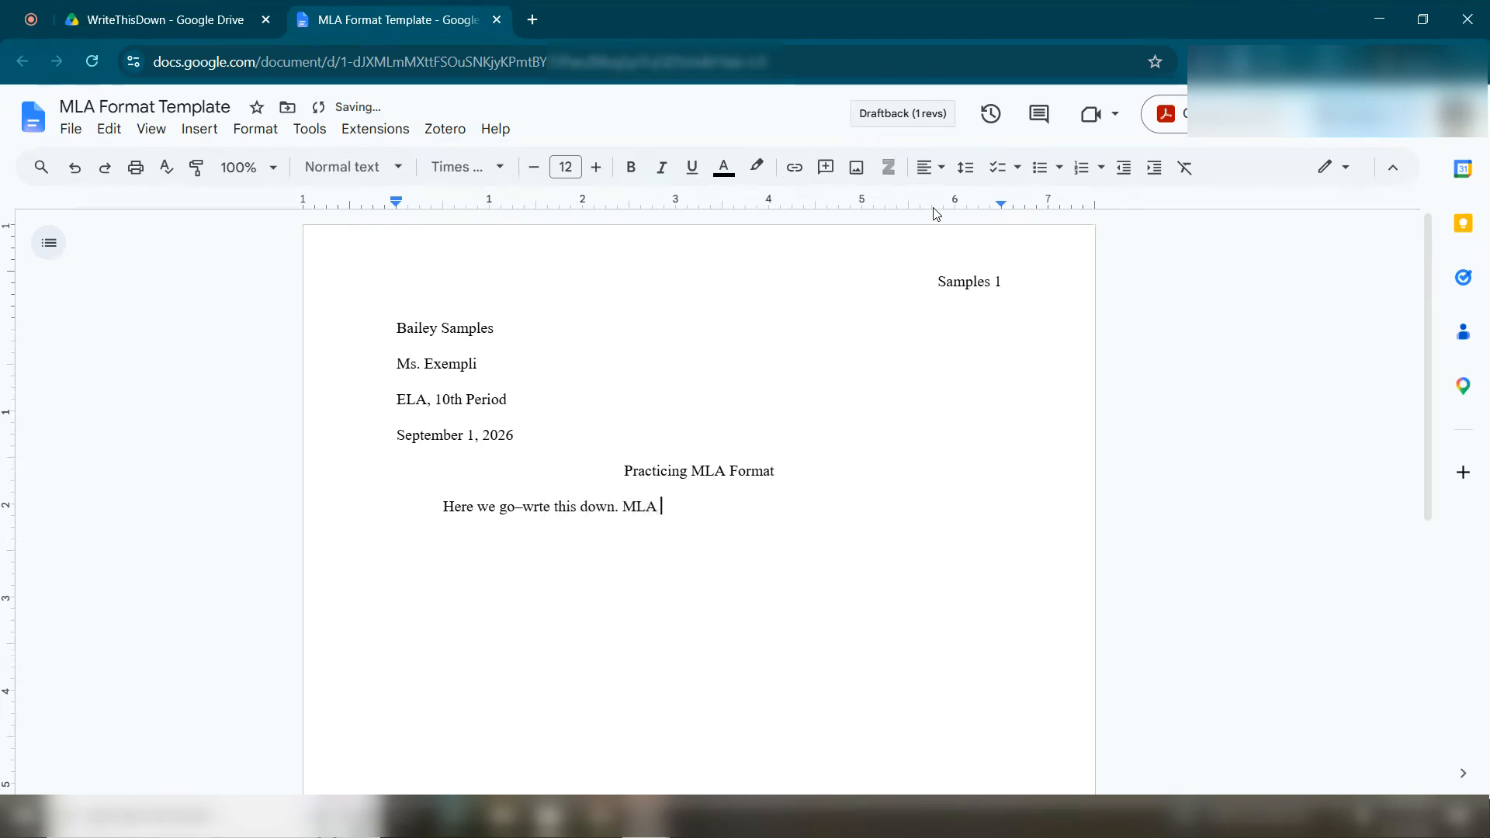
pyautogui.write('format helps ma')
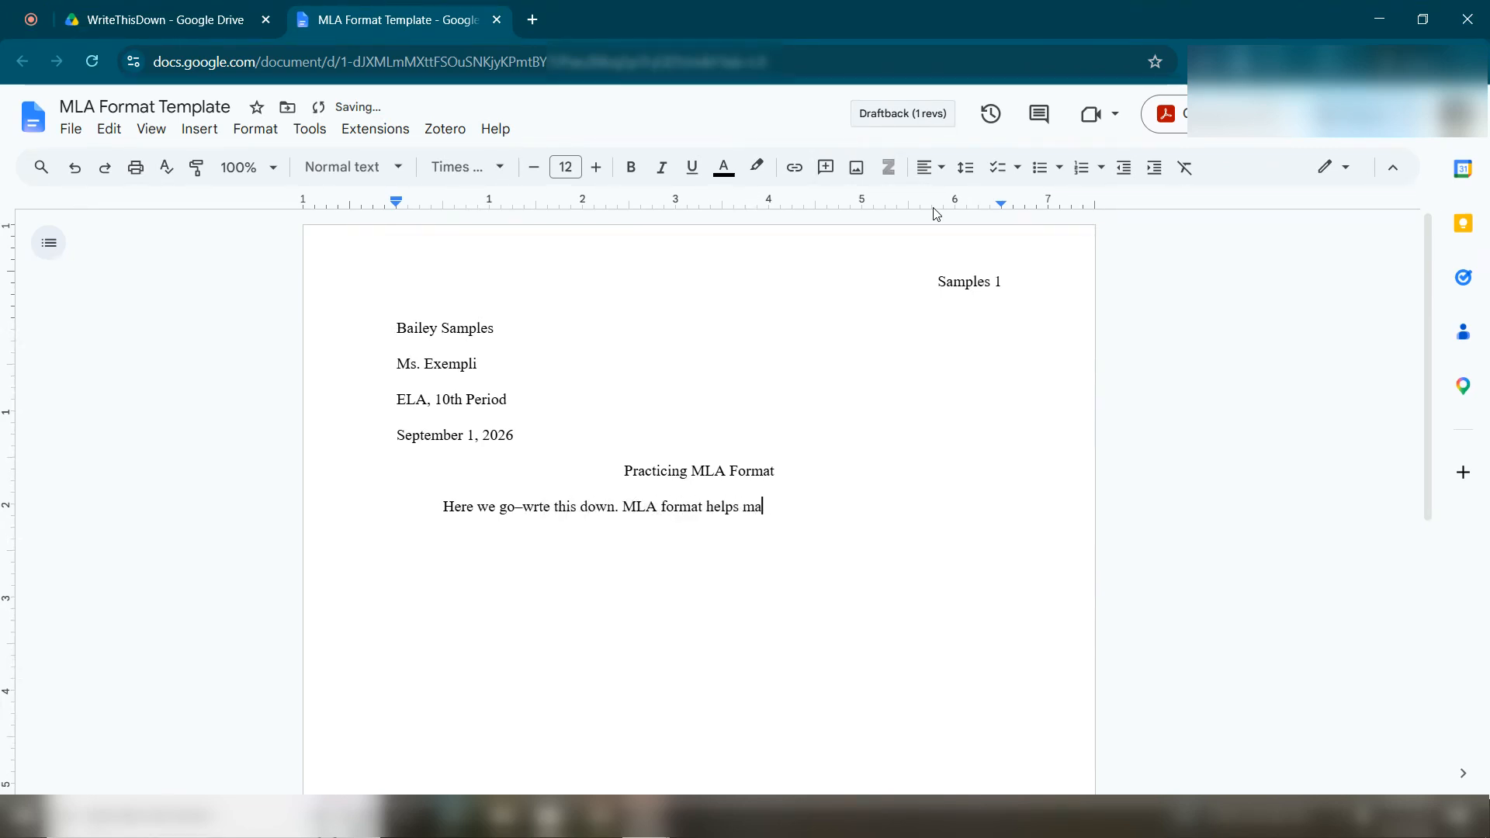
pyautogui.write('intain a standardize')
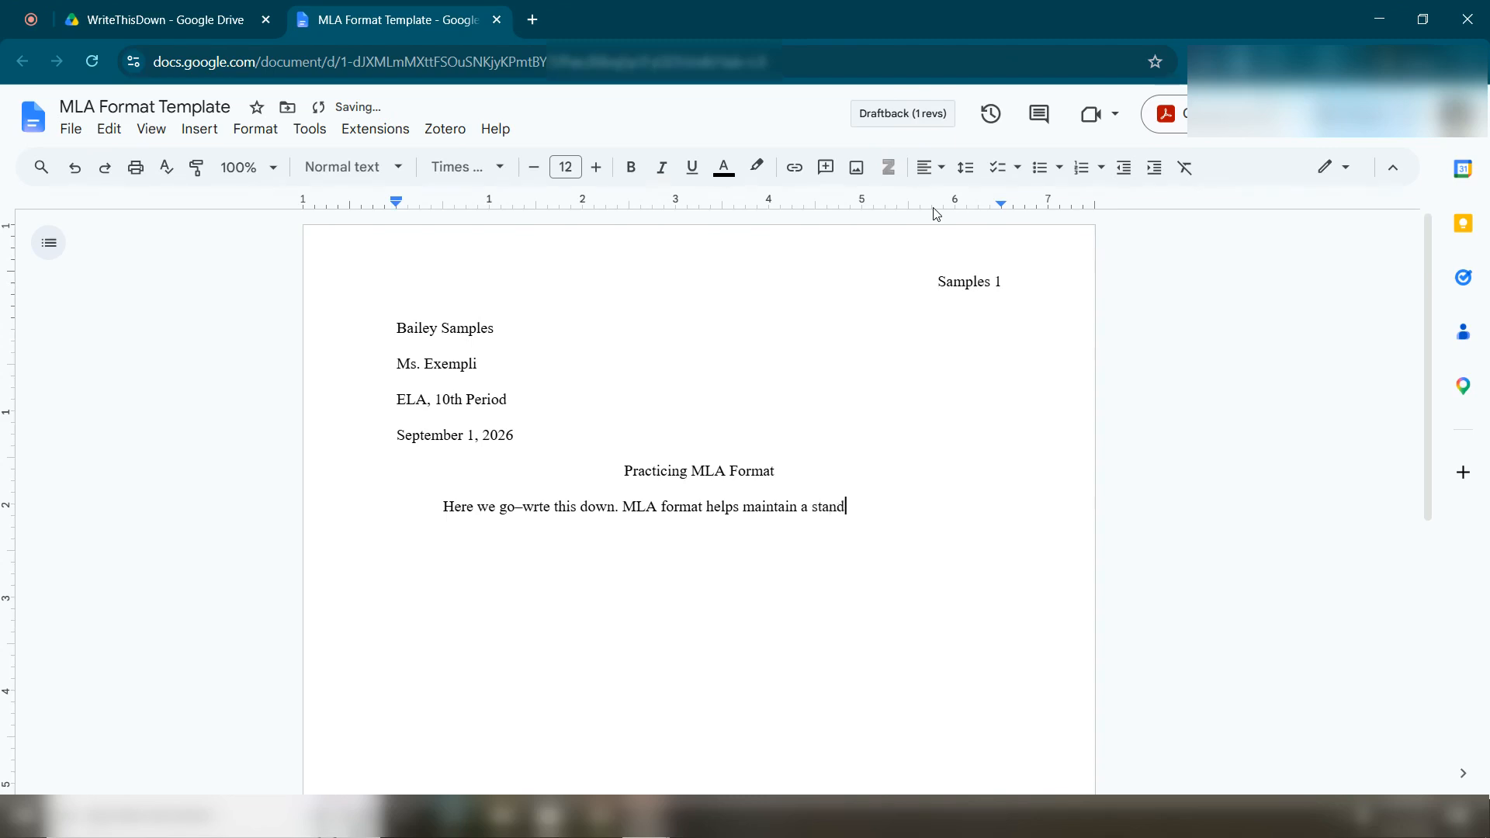
pyautogui.write('ok for our formal assi')
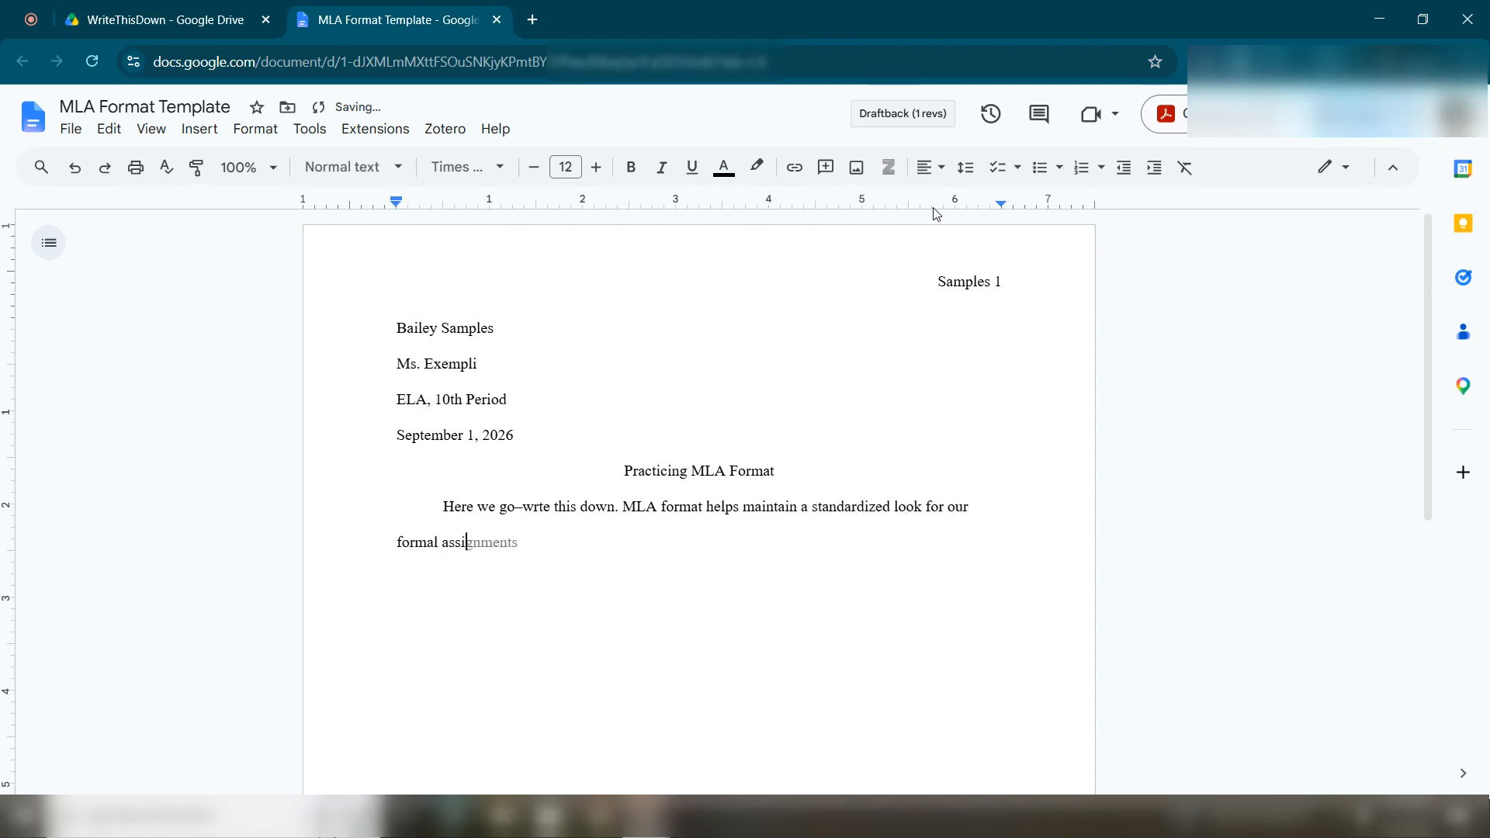
pyautogui.write('gnments to establish clarity')
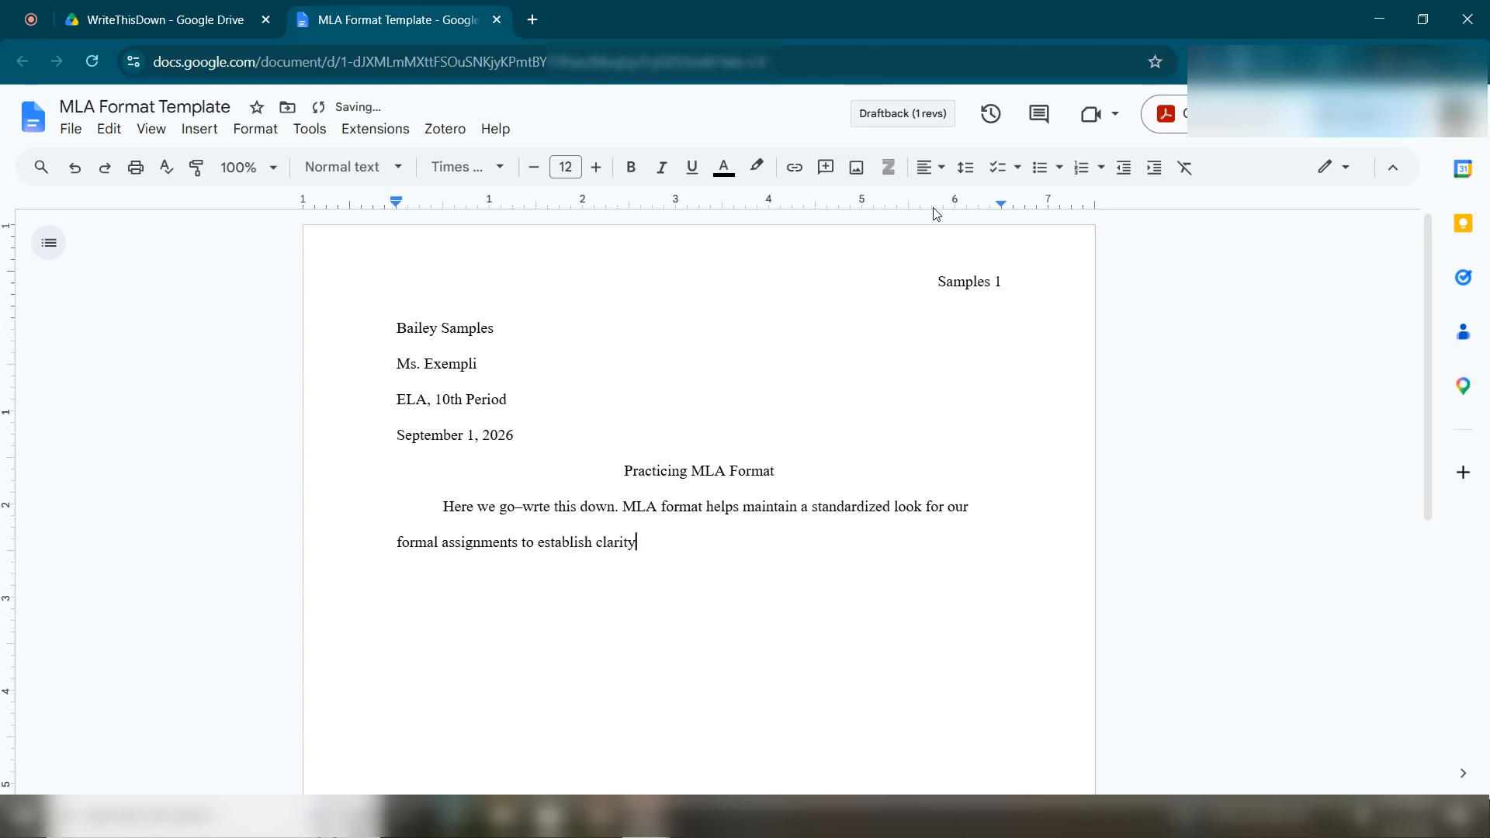
pyautogui.write(' and ease of reading.')
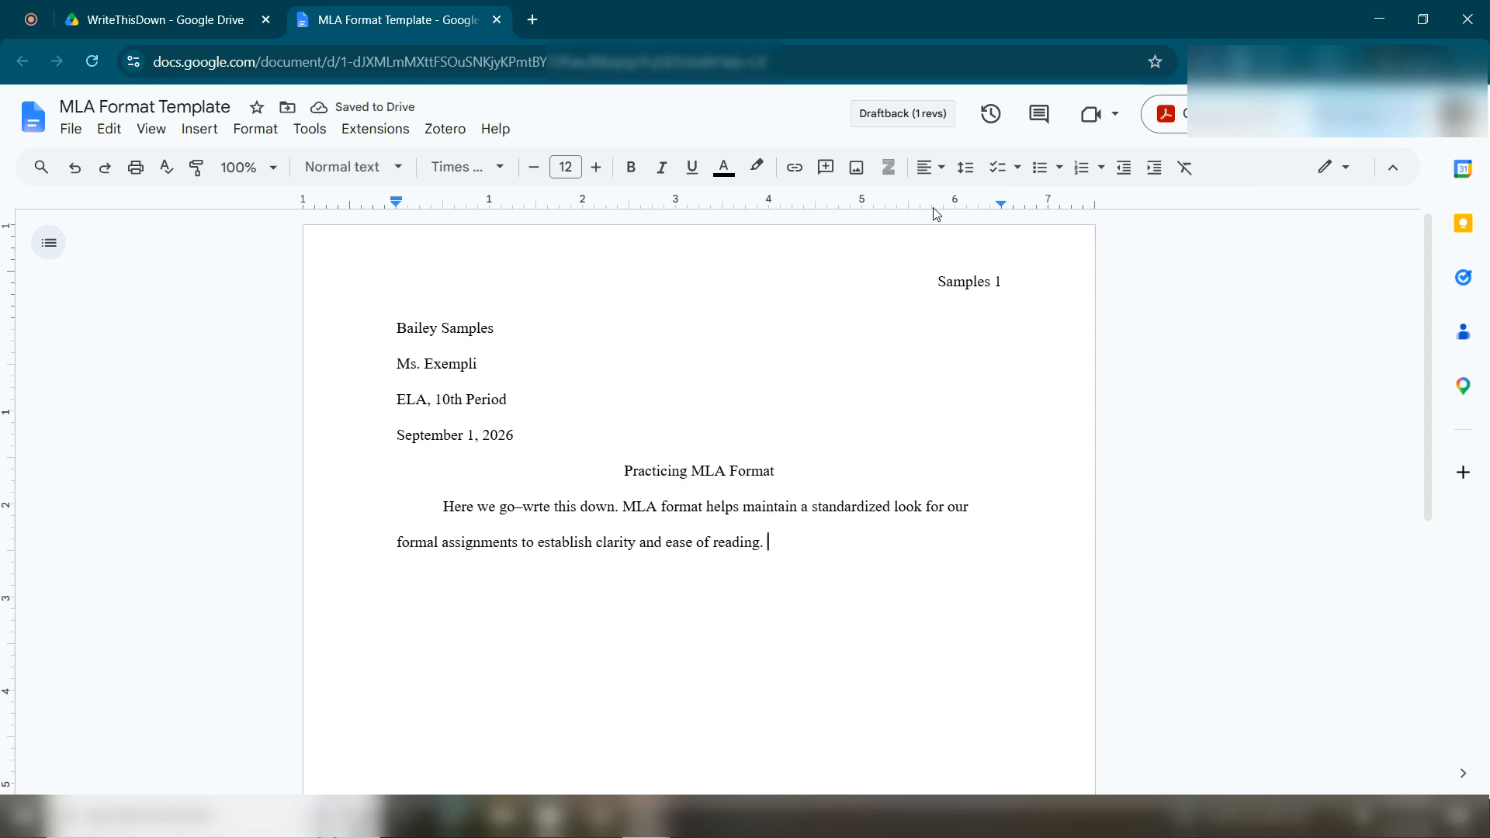
# Add a second indented paragraph reading "Here we go again." below the first body paragraph
pyautogui.press('Return')
pyautogui.press('Tab')
pyautogui.write('Here we go agai')
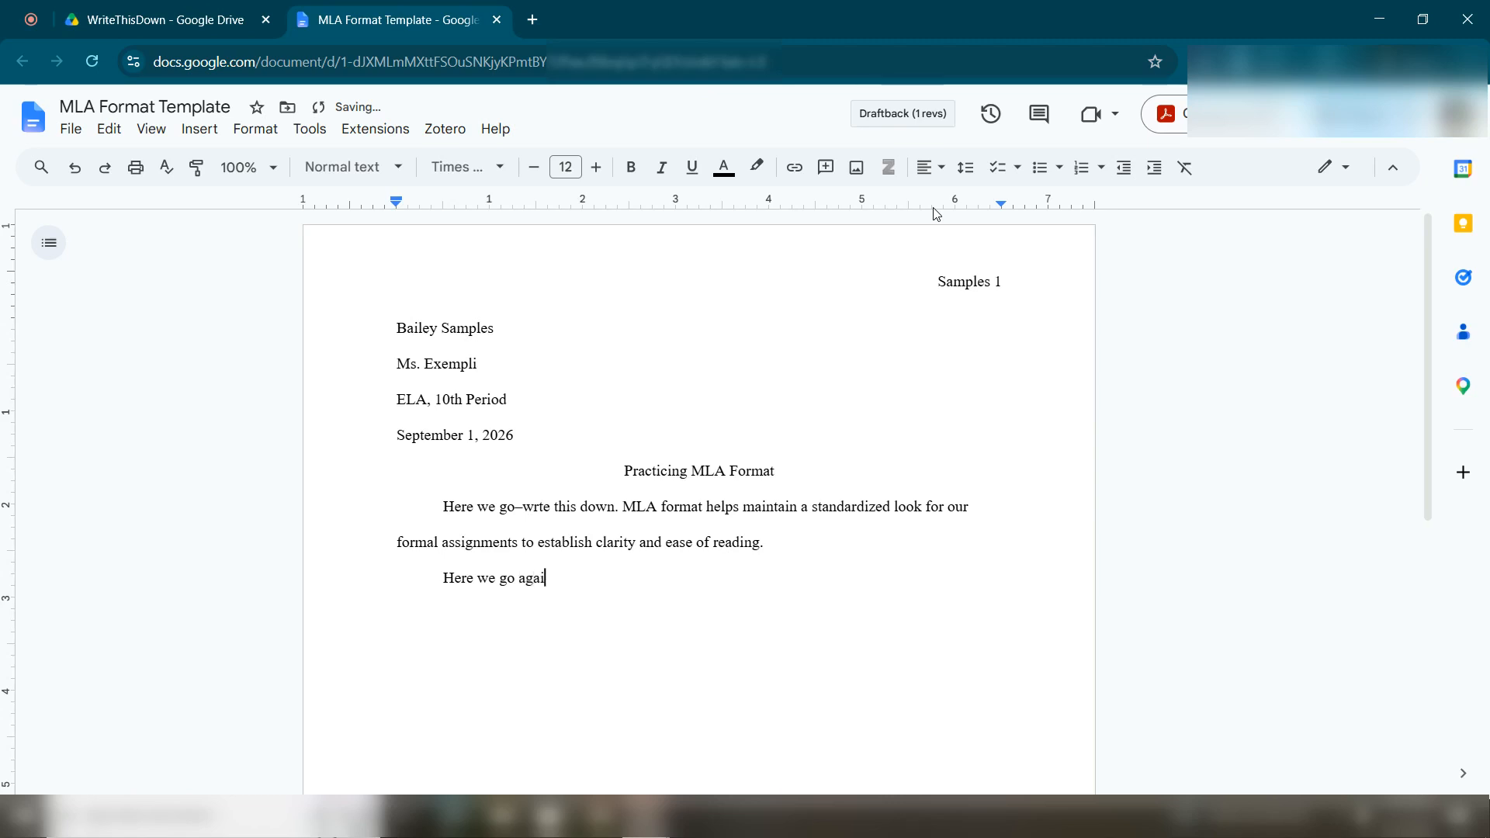
pyautogui.write('n.')
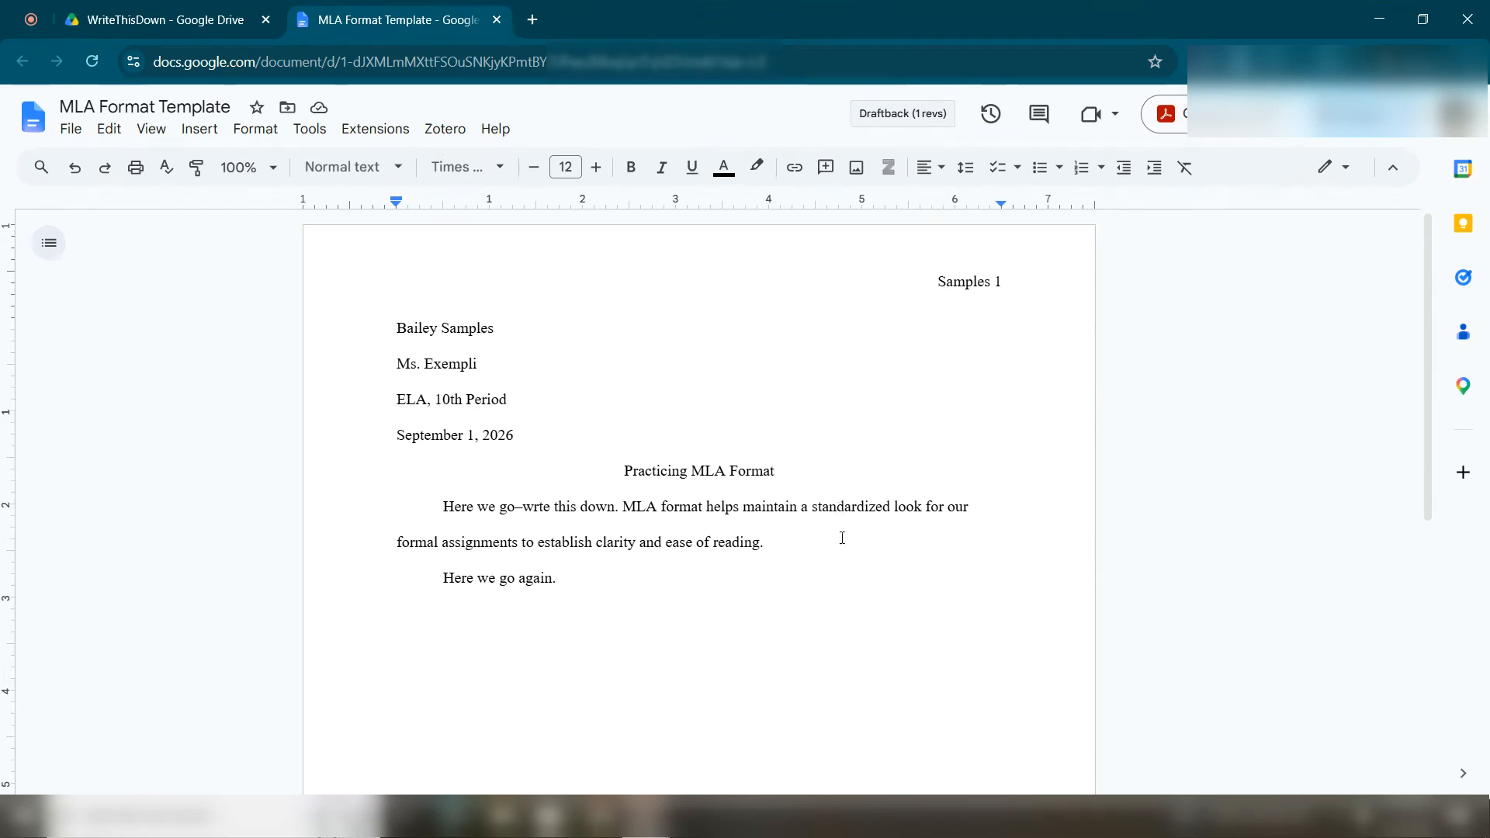
pyautogui.rightClick(872, 700)
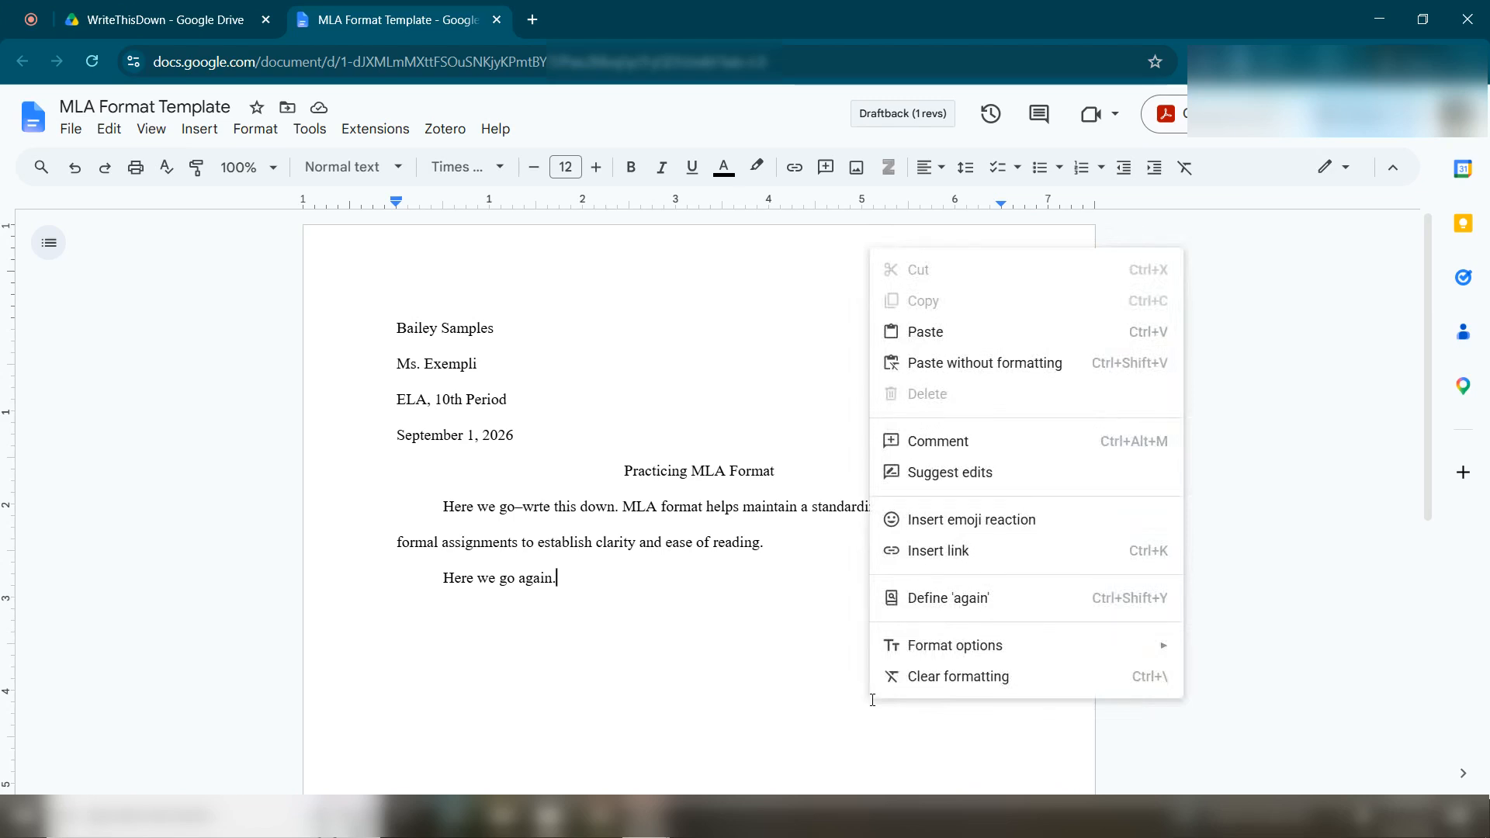
pyautogui.click(828, 689)
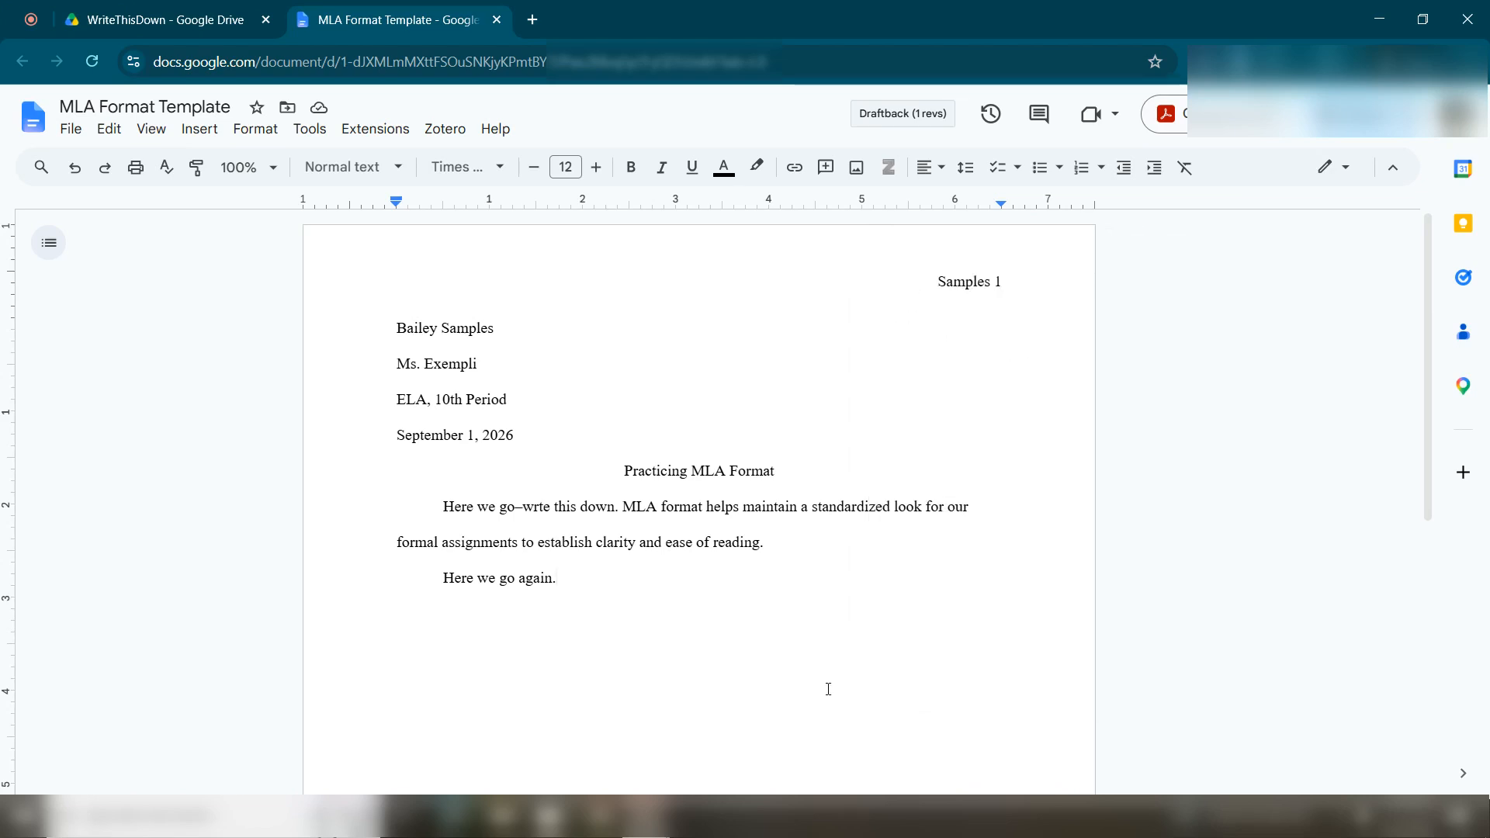